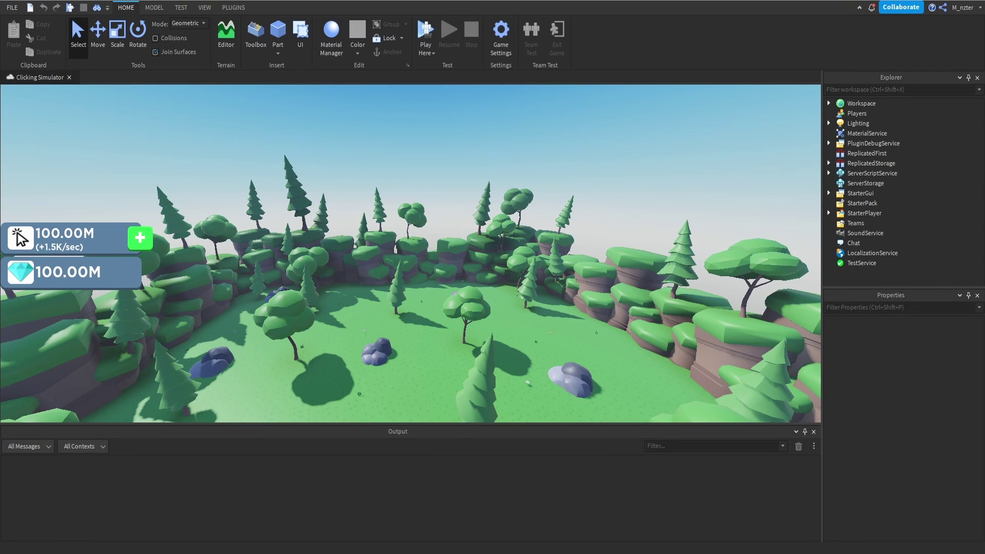
Add a ScreenGui named ClickButtons to StarterGui, with IgnoreGuiInset enabled and ResetOnSpawn disabled.
{"action": "double_click", "coordinate": [861, 193]}
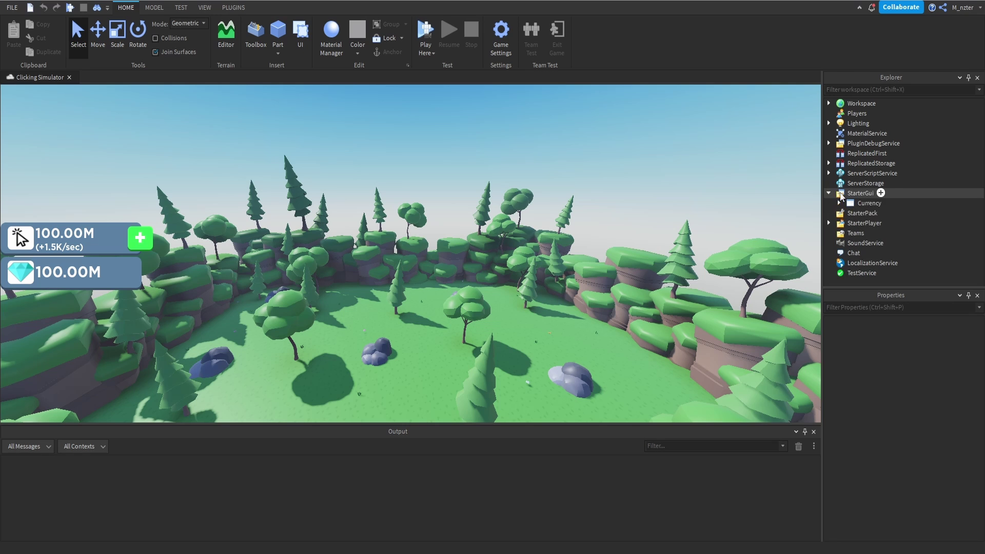
{"action": "left_click", "coordinate": [881, 193]}
{"action": "left_click", "coordinate": [861, 243]}
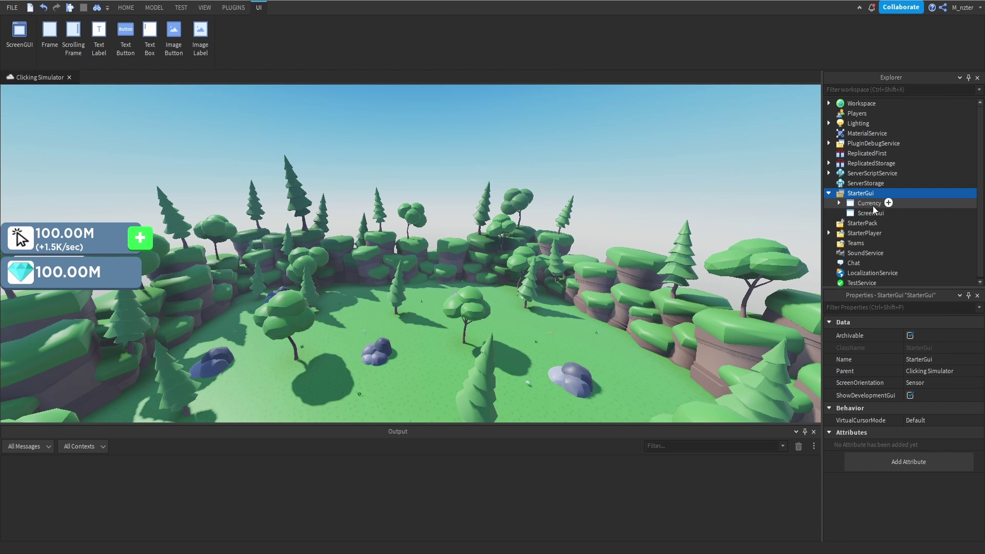
{"action": "double_click", "coordinate": [870, 212]}
{"action": "type", "text": "Click"}
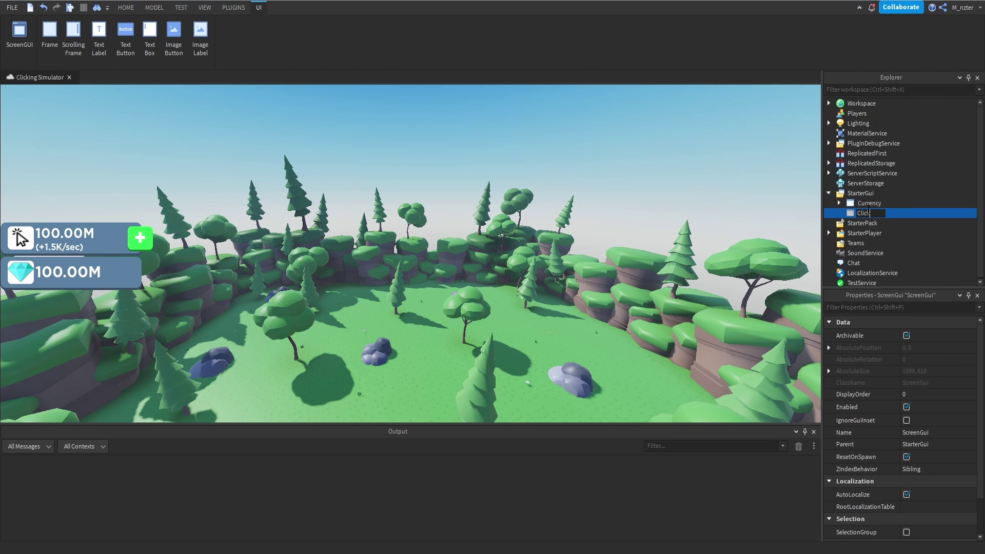
{"action": "type", "text": "Buttons"}
{"action": "key", "text": "Return"}
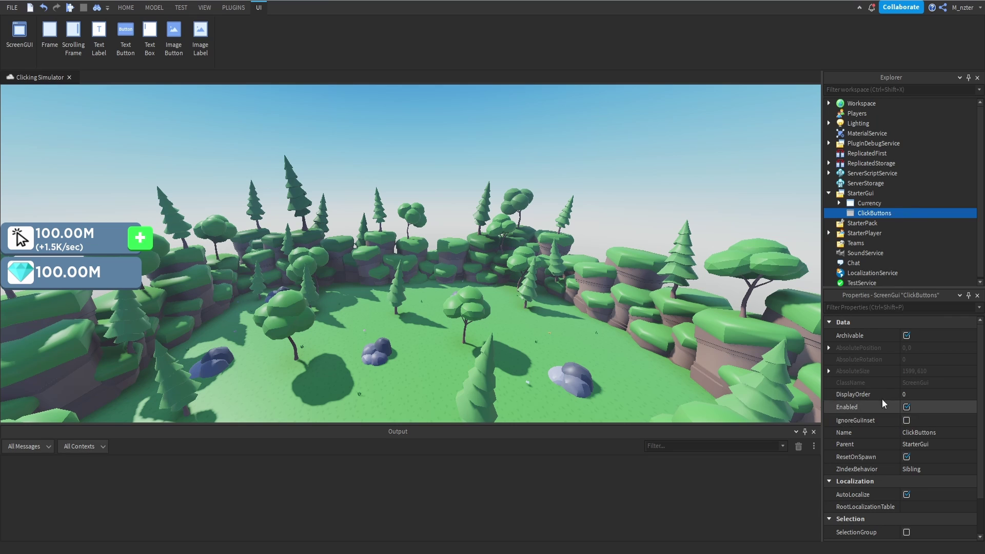
{"action": "left_click", "coordinate": [904, 420]}
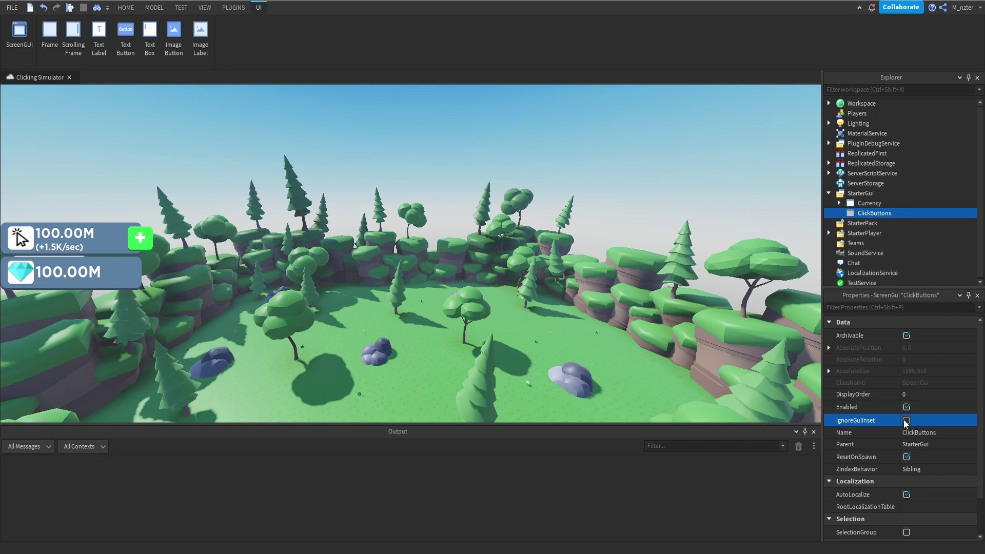
{"action": "left_click", "coordinate": [906, 455]}
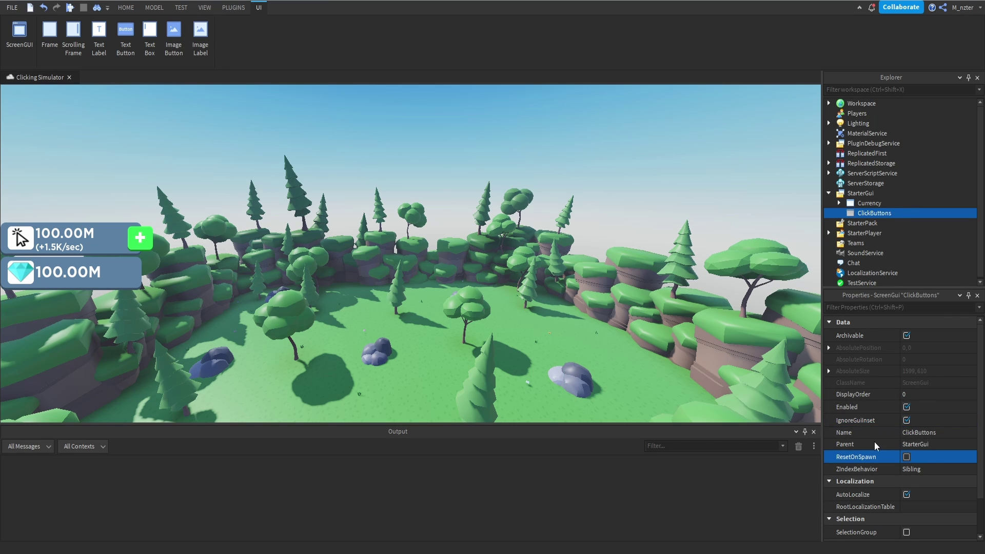
Add a Frame inside ClickButtons and set its size to {0.25, 0},{0.15, 0}.
{"action": "left_click", "coordinate": [898, 213]}
{"action": "left_click", "coordinate": [887, 236]}
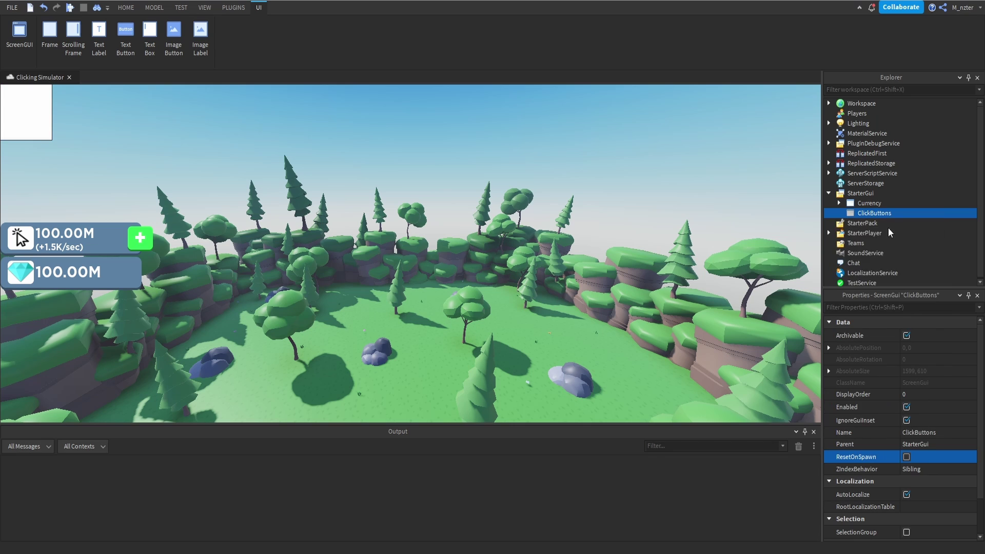
{"action": "left_click", "coordinate": [875, 225]}
{"action": "left_click", "coordinate": [870, 306]}
{"action": "type", "text": "si"}
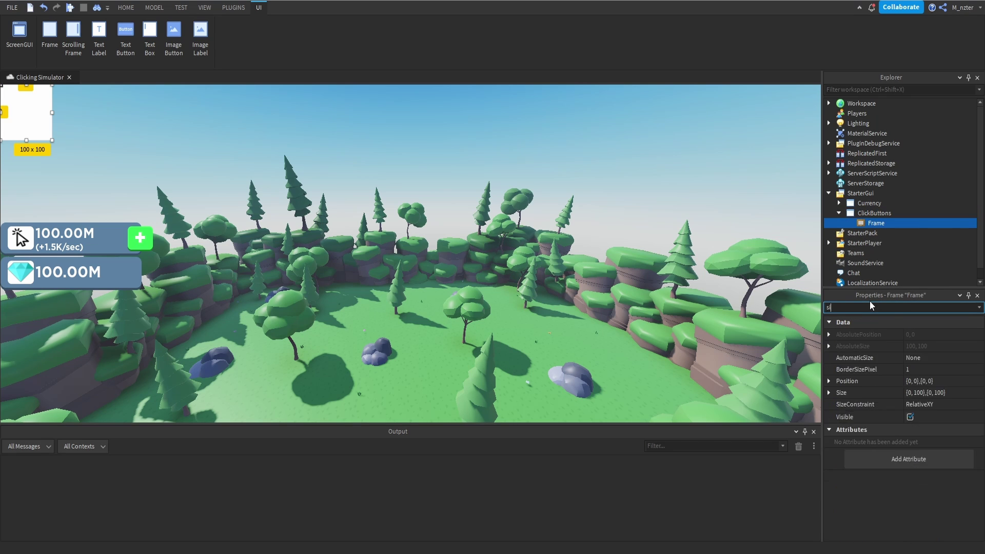
{"action": "type", "text": "ze"}
{"action": "left_click", "coordinate": [931, 369]}
{"action": "type", "text": ".25,0"}
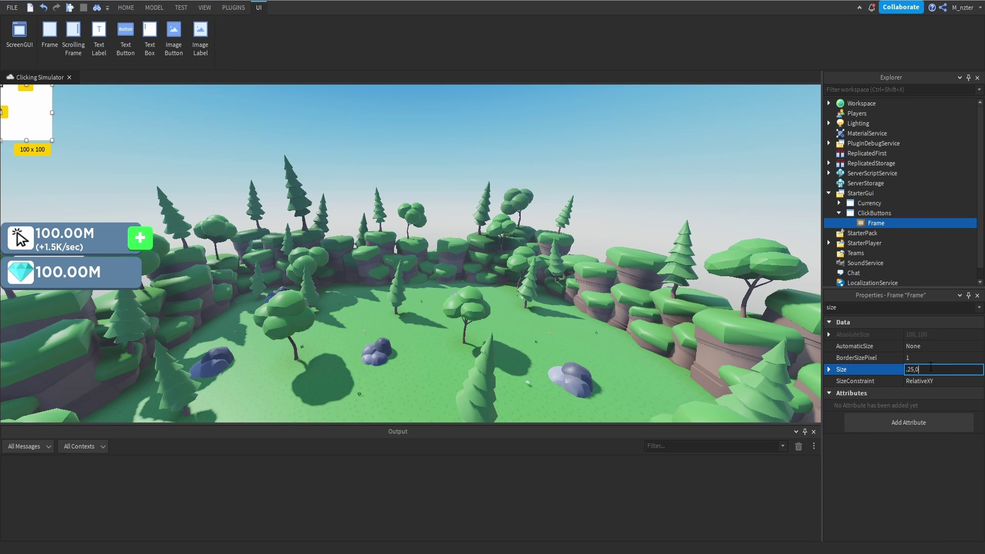
{"action": "type", "text": ",.15,0"}
{"action": "key", "text": "Return"}
Set the ClickButtons frame's anchor point to 0.5, 0 and its position to {0.5, 0},{0.85, 0}.
{"action": "key", "text": "ctrl+shift+p"}
{"action": "type", "text": "po"}
{"action": "left_click", "coordinate": [926, 348]}
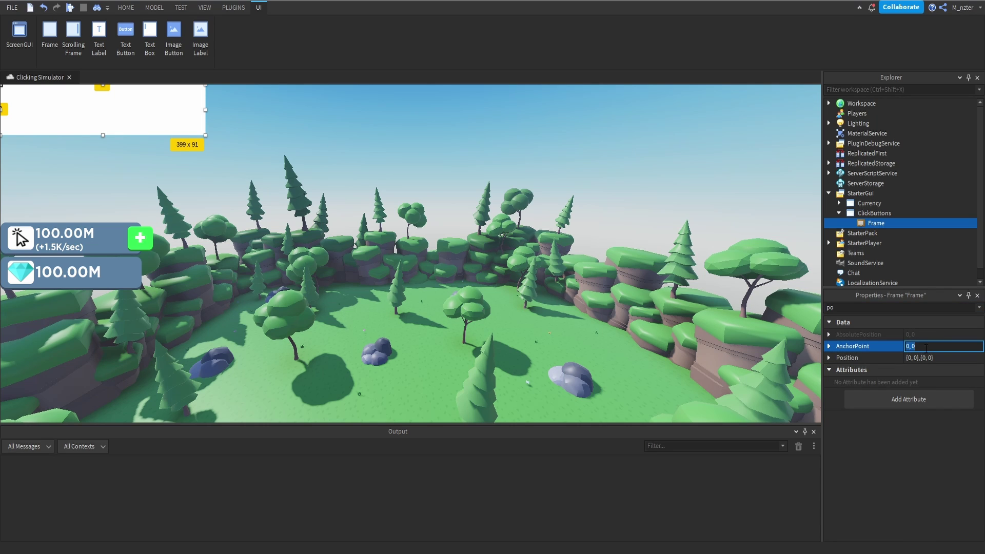
{"action": "type", "text": ".5, 0"}
{"action": "key", "text": "Return"}
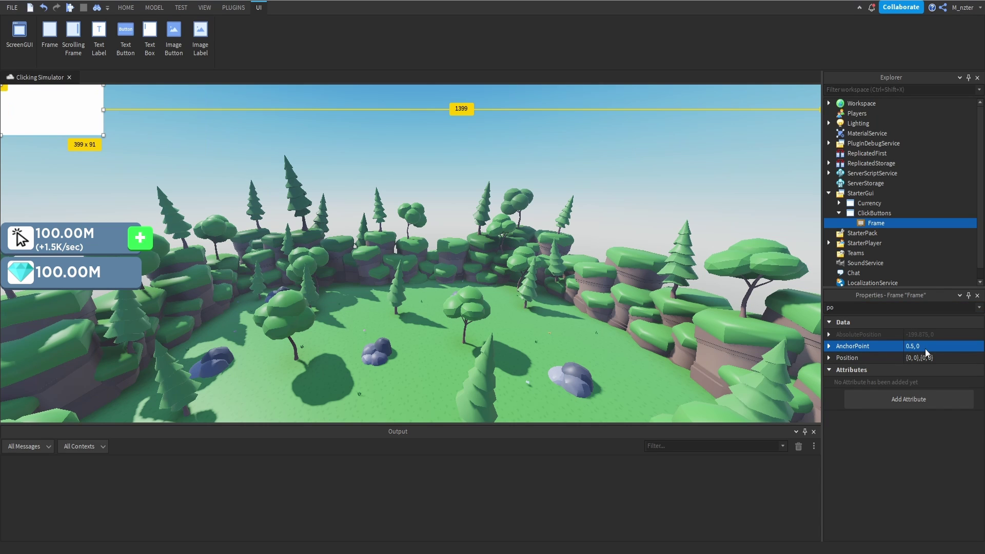
{"action": "left_click", "coordinate": [912, 358]}
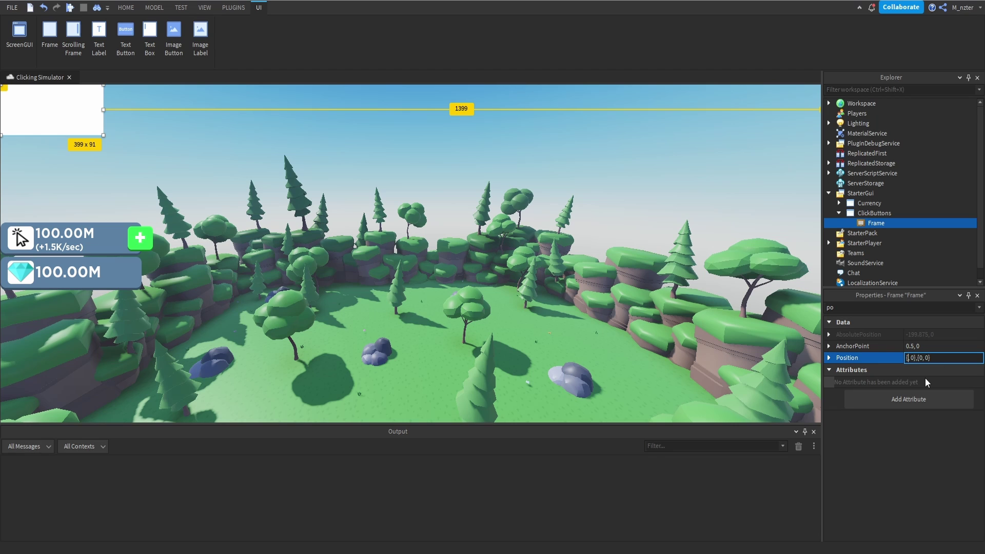
{"action": "type", "text": ".5"}
{"action": "key", "text": "Return"}
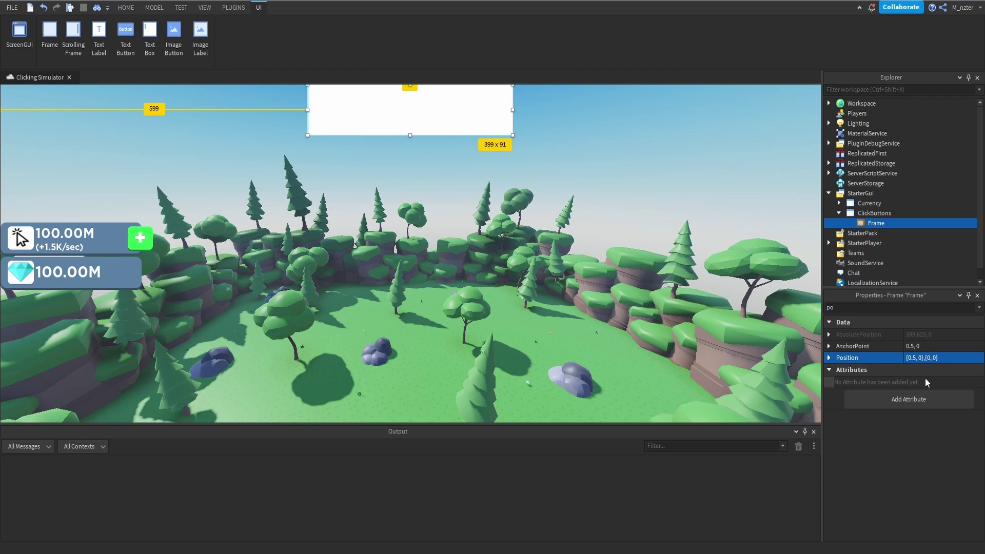
{"action": "left_click", "coordinate": [934, 358]}
{"action": "type", "text": ".85"}
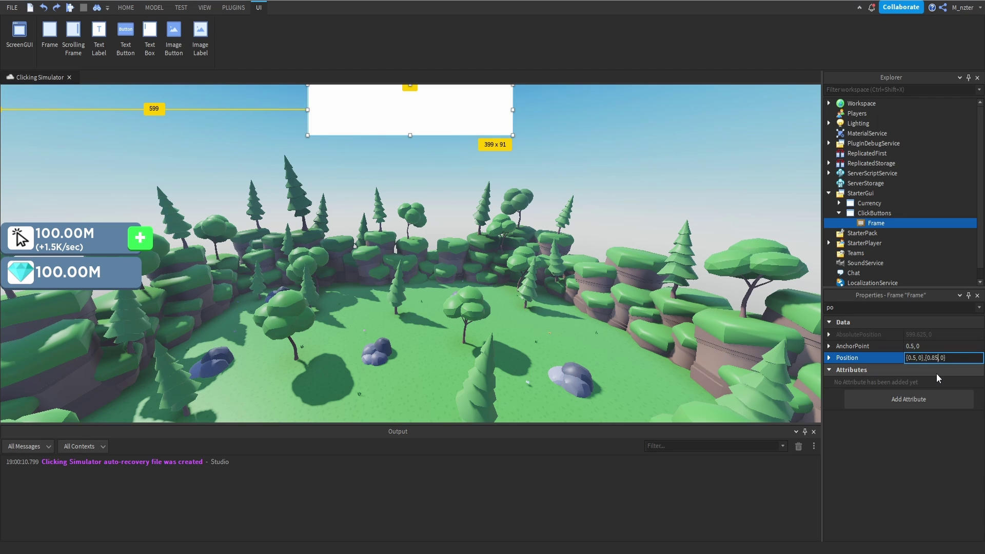
{"action": "key", "text": "Return"}
{"action": "left_click", "coordinate": [560, 370]}
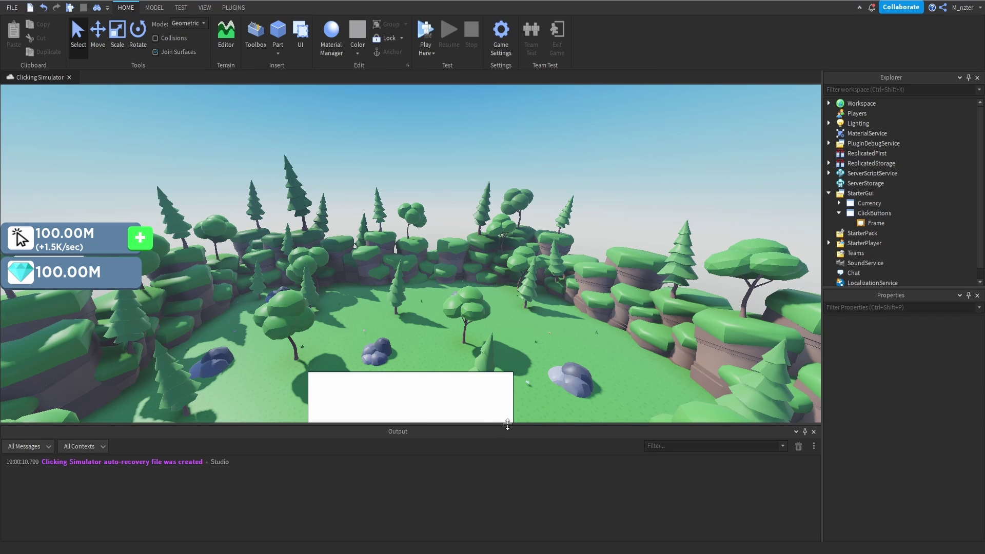
Move the ClickButtons frame up slightly by setting its position to {0.5, 0},{0.84, 0}.
{"action": "left_click", "coordinate": [876, 223]}
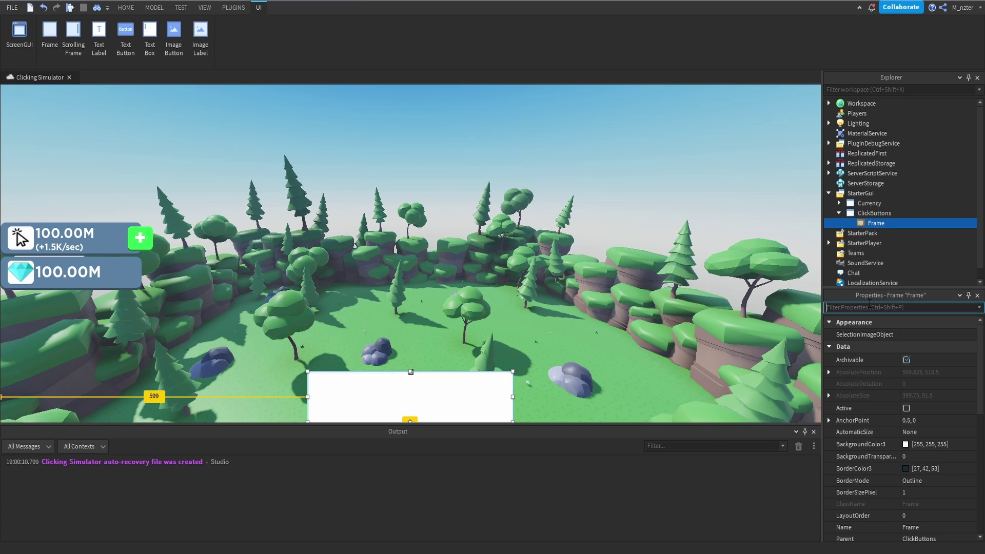
{"action": "type", "text": "po"}
{"action": "left_click", "coordinate": [937, 357]}
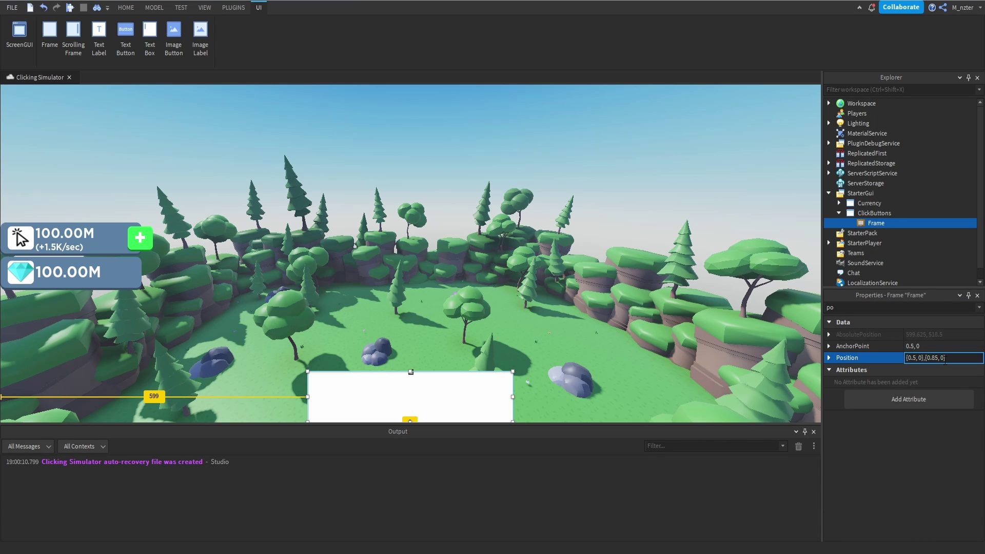
{"action": "type", "text": "4"}
{"action": "key", "text": "Return"}
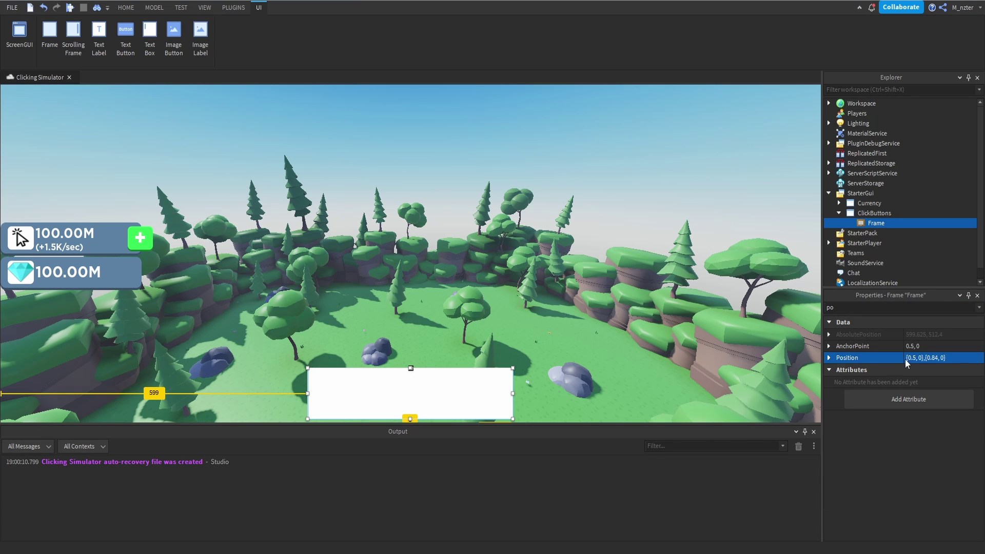
{"action": "left_click", "coordinate": [461, 421]}
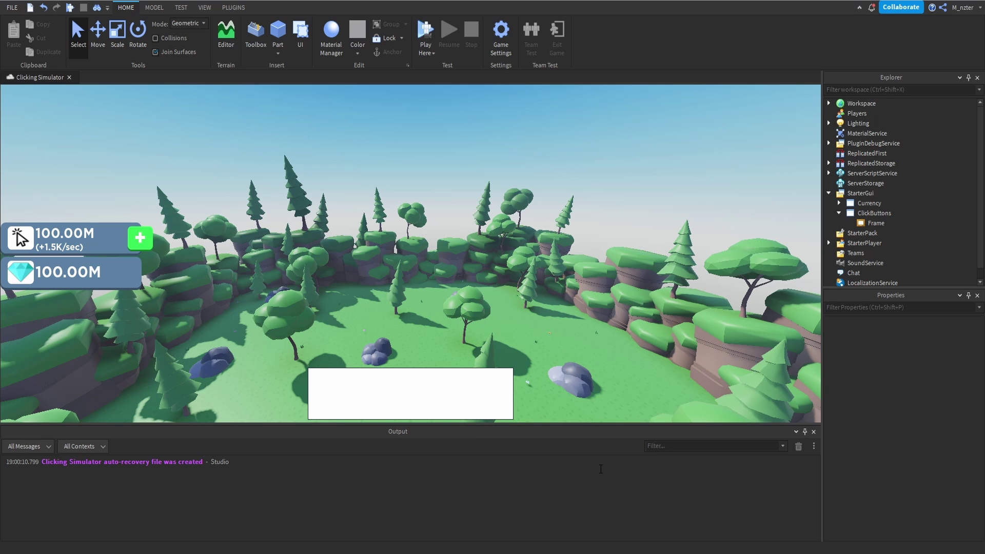
Set the ClickButtons frame's background transparency to 0.75.
{"action": "left_click", "coordinate": [875, 222]}
{"action": "left_click", "coordinate": [900, 306]}
{"action": "type", "text": "ba"}
{"action": "left_click", "coordinate": [918, 348]}
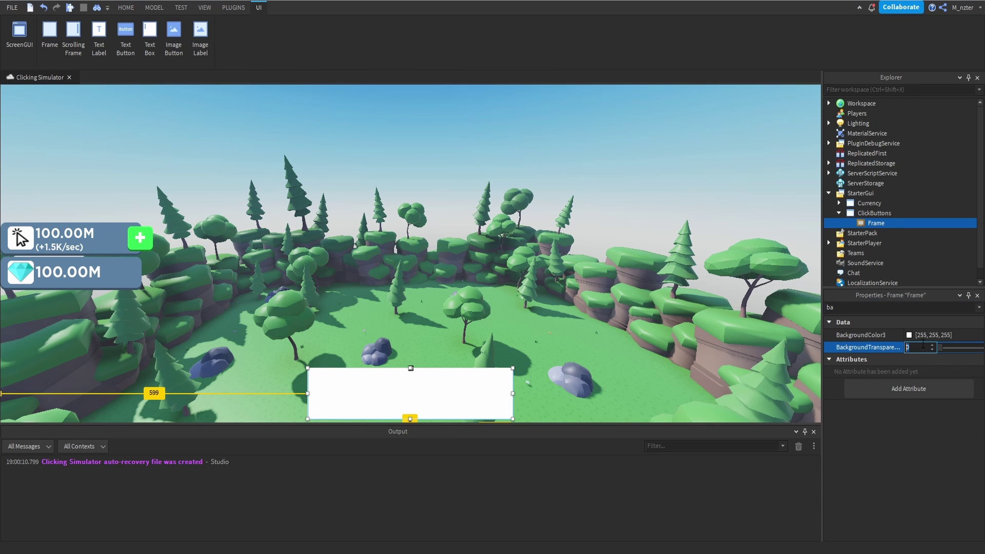
{"action": "type", "text": "0.75"}
{"action": "key", "text": "Return"}
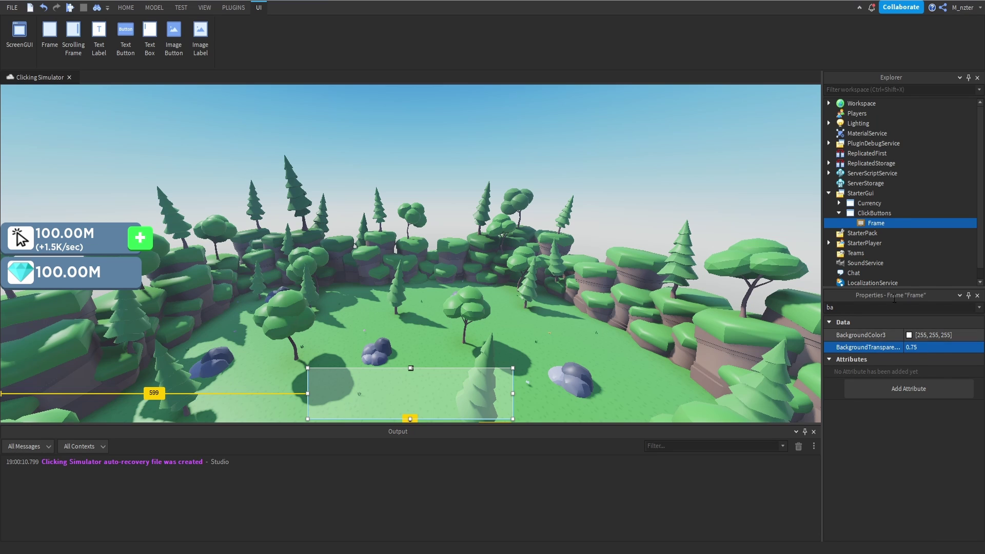
Add a UIListLayout and an ImageButton inside the ClickButtons frame.
{"action": "left_click", "coordinate": [894, 223]}
{"action": "type", "text": "list"}
{"action": "key", "text": "Return"}
{"action": "left_click", "coordinate": [893, 232]}
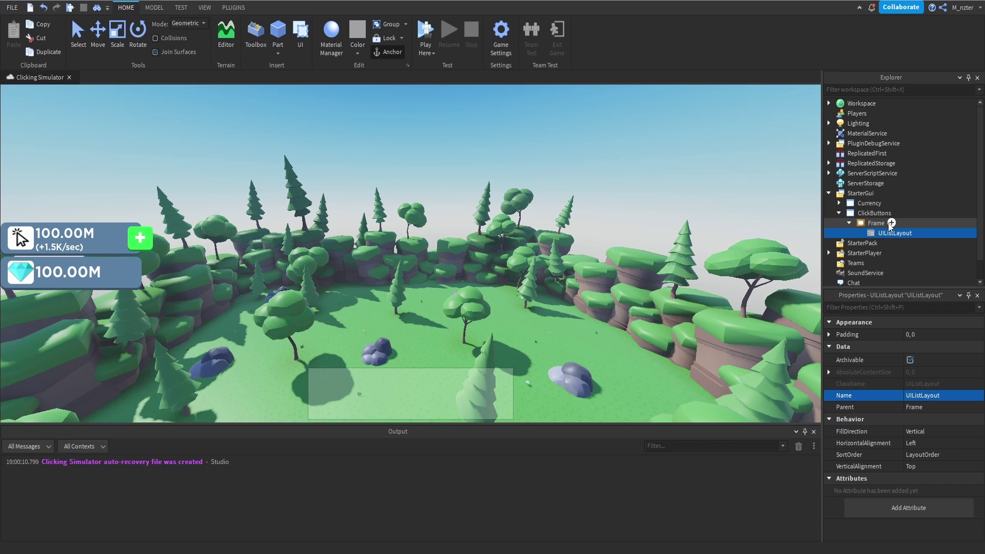
{"action": "left_click", "coordinate": [891, 223]}
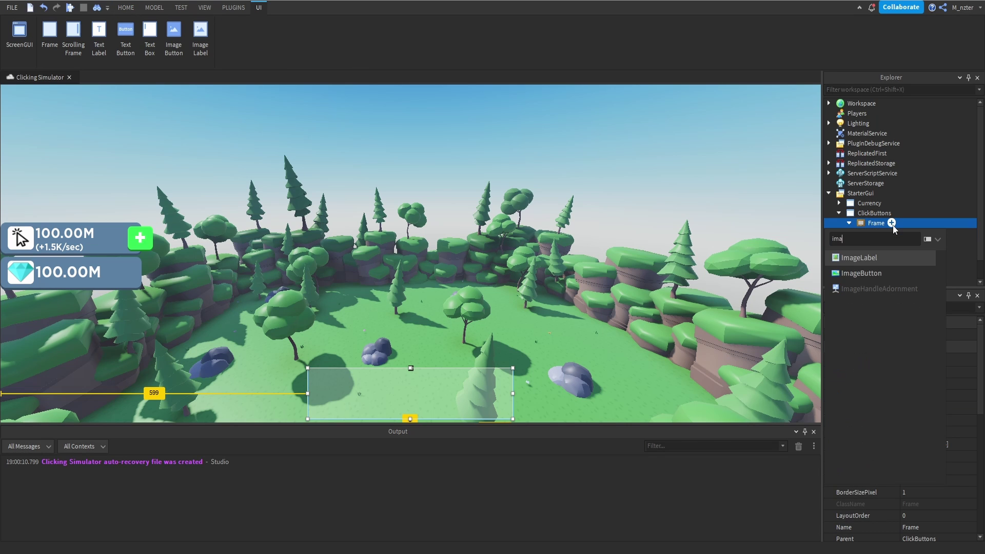
{"action": "left_click", "coordinate": [862, 274]}
Copy the image asset ID from the Currency image label in the Currency interface's Clicks frame.
{"action": "left_click", "coordinate": [839, 203]}
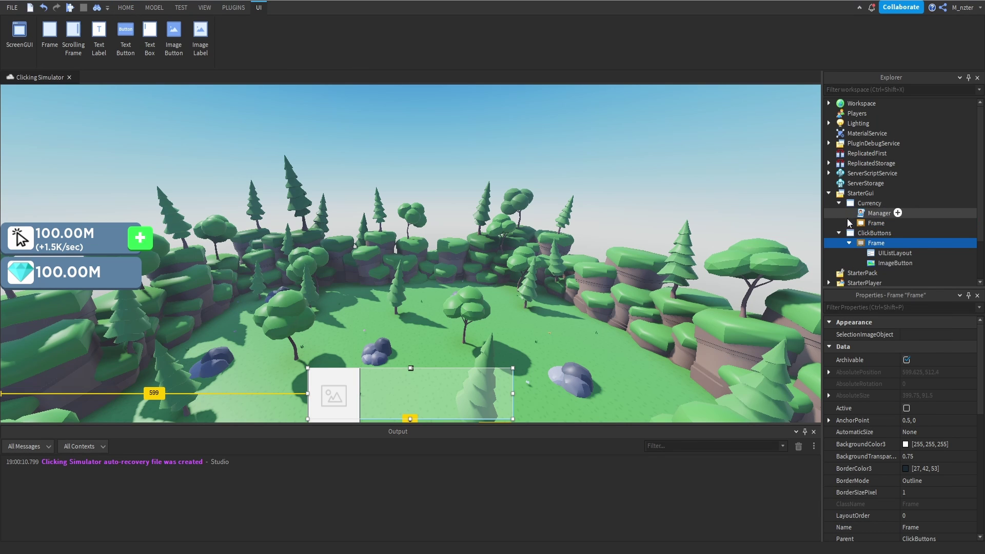
{"action": "left_click", "coordinate": [848, 223]}
{"action": "left_click", "coordinate": [859, 253]}
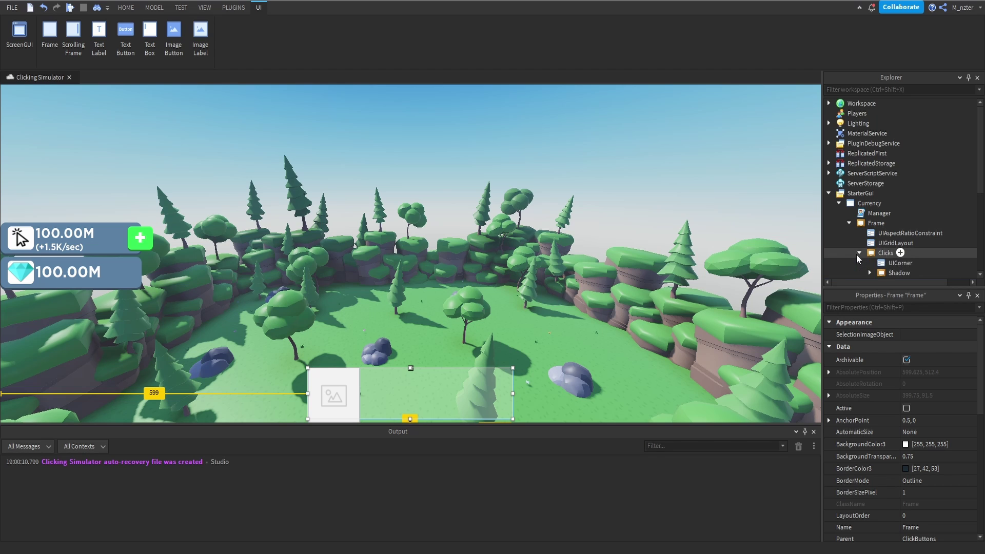
{"action": "scroll", "coordinate": [856, 254], "scroll_direction": "down", "scroll_amount": 1}
{"action": "left_click", "coordinate": [899, 264]}
{"action": "left_click", "coordinate": [894, 306]}
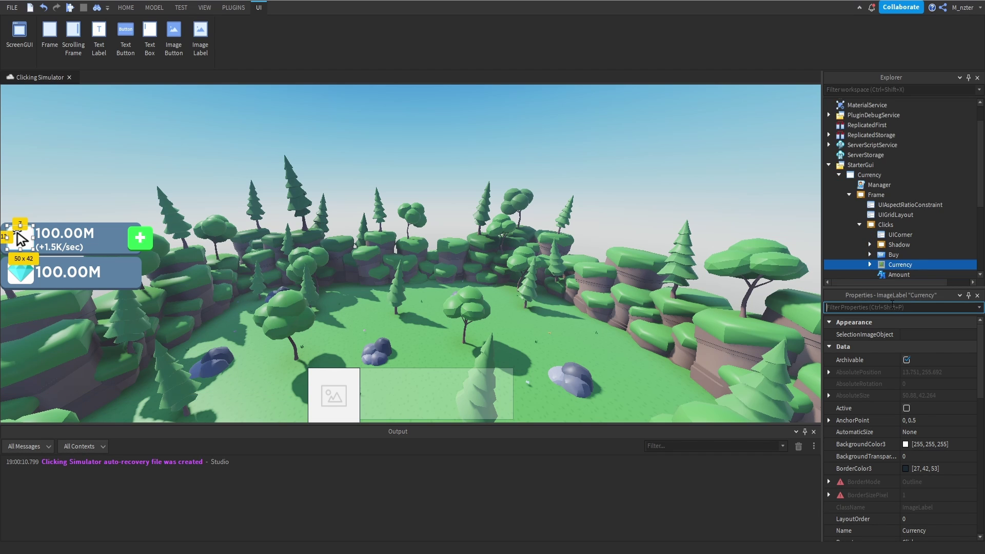
{"action": "type", "text": "ima"}
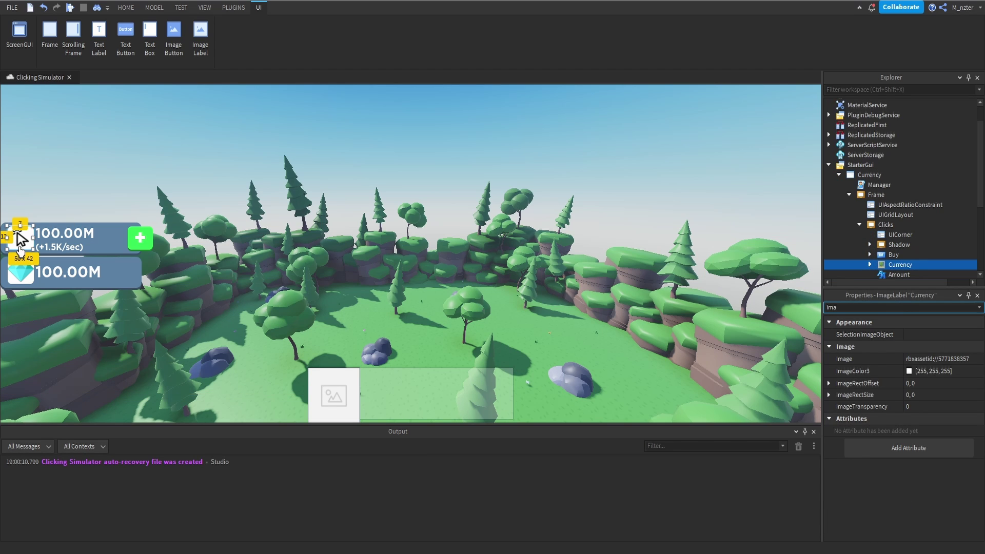
{"action": "left_click", "coordinate": [926, 359]}
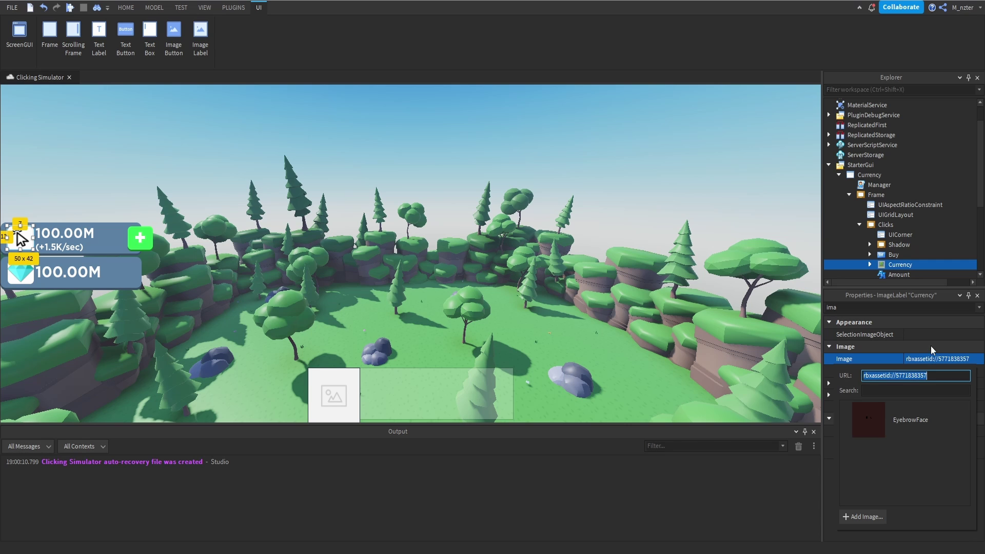
{"action": "left_click", "coordinate": [874, 223]}
{"action": "left_click", "coordinate": [849, 195]}
{"action": "left_click", "coordinate": [894, 235]}
{"action": "left_click", "coordinate": [903, 307]}
{"action": "type", "text": "ima"}
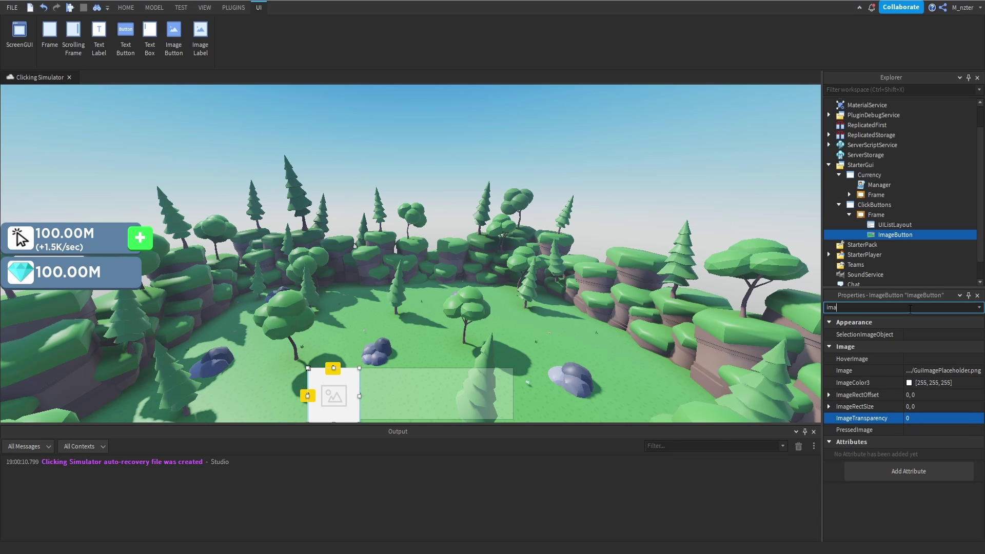
{"action": "left_click", "coordinate": [942, 370]}
{"action": "key", "text": "ctrl+v"}
{"action": "key", "text": "Return"}
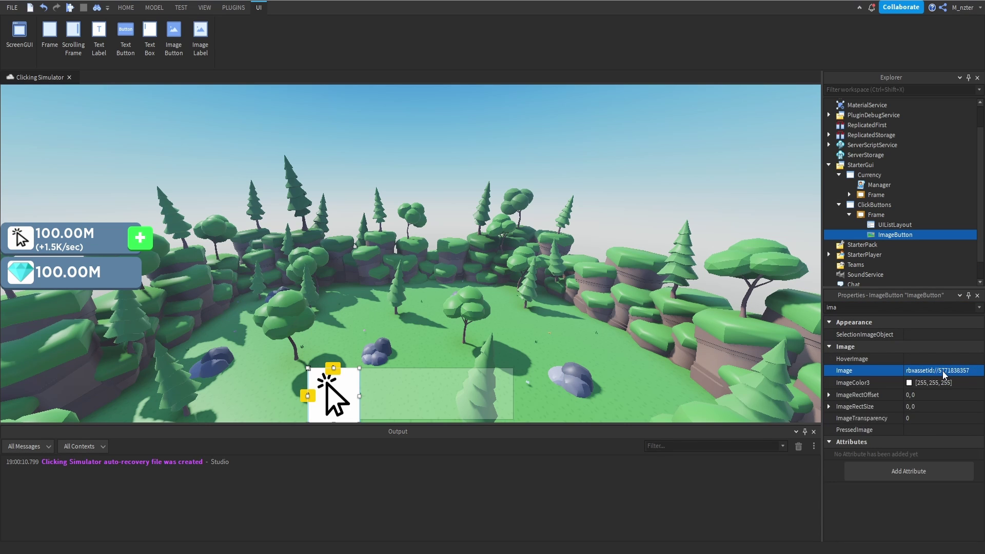
{"action": "key", "text": "Escape"}
Set the ImageButton's size to {0.3, 0},{0.8, 0}.
{"action": "left_click", "coordinate": [895, 234]}
{"action": "left_click", "coordinate": [899, 307]}
{"action": "type", "text": "size"}
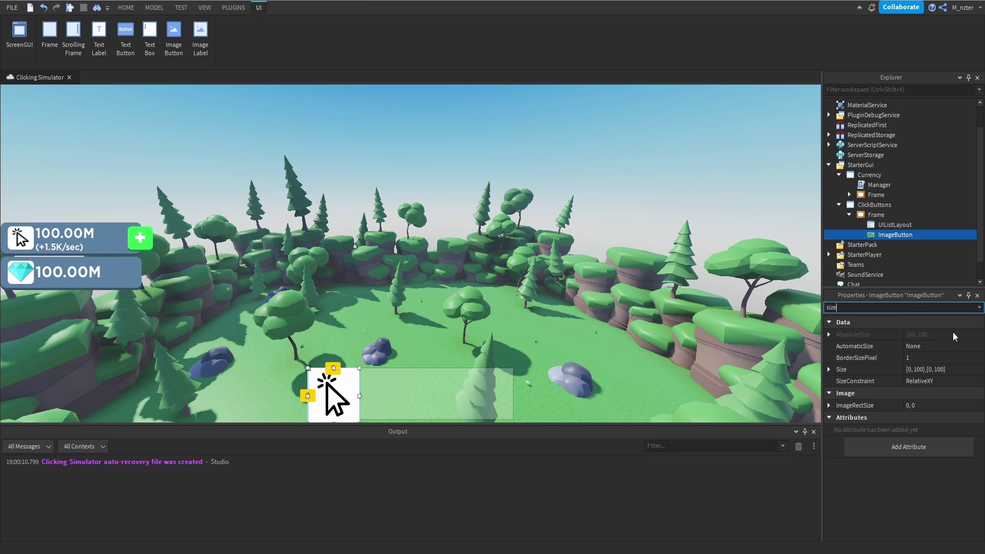
{"action": "left_click", "coordinate": [949, 368]}
{"action": "type", "text": ".3, 0}"}
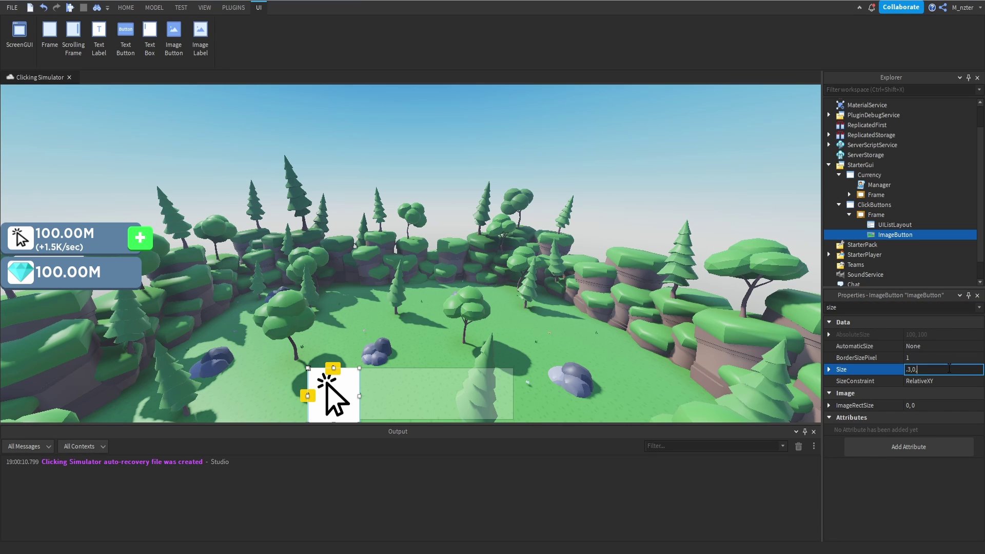
{"action": "type", "text": ",{0.8"}
{"action": "key", "text": "Return"}
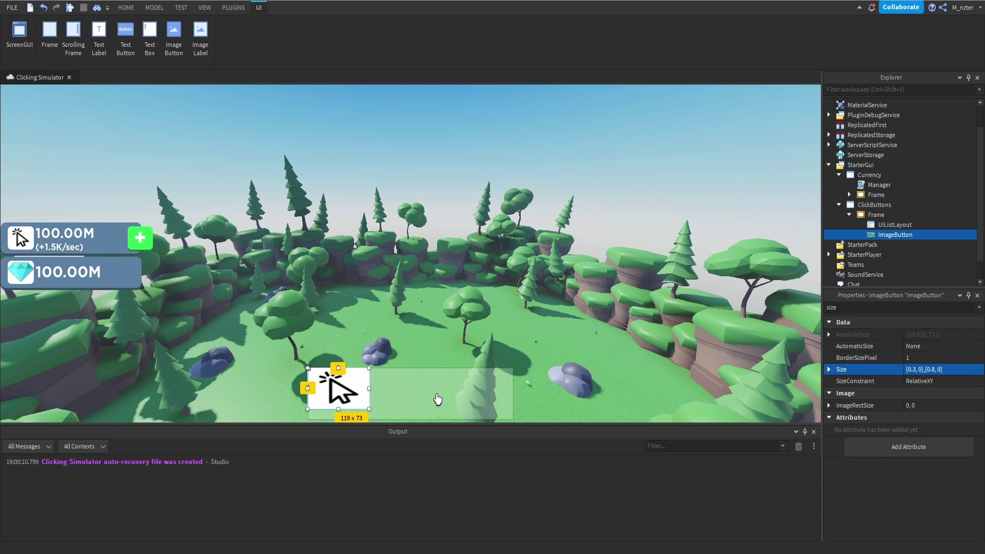
{"action": "left_click", "coordinate": [881, 307]}
{"action": "type", "text": "po"}
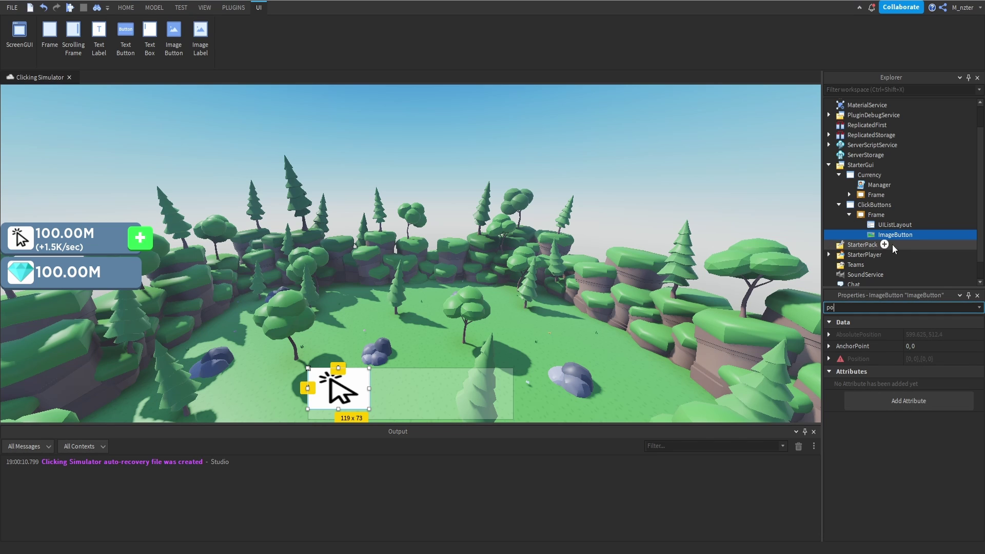
Add a UICorner to the ImageButton in ClickButtons and set its corner radius to 0.1, 0.
{"action": "left_click", "coordinate": [919, 234]}
{"action": "type", "text": "ui"}
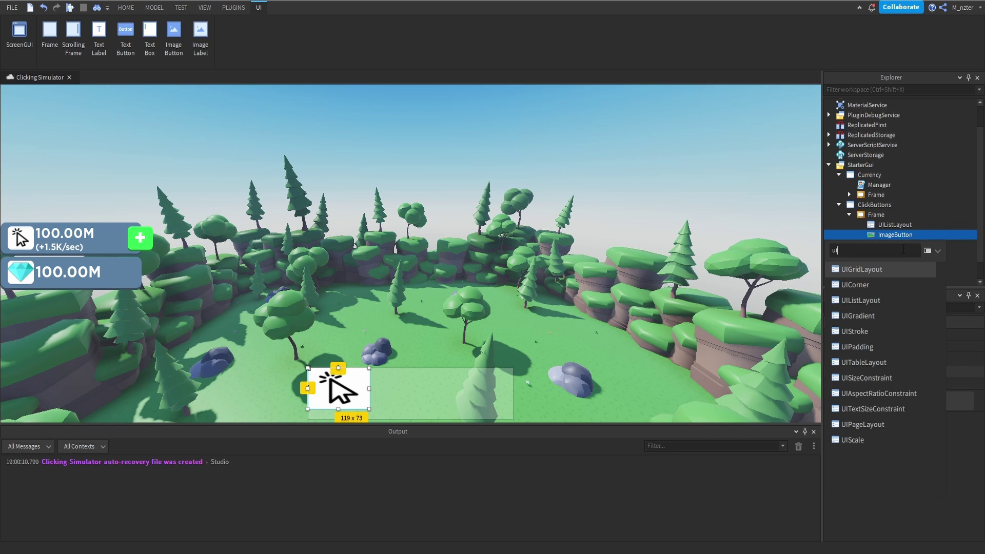
{"action": "left_click", "coordinate": [855, 285]}
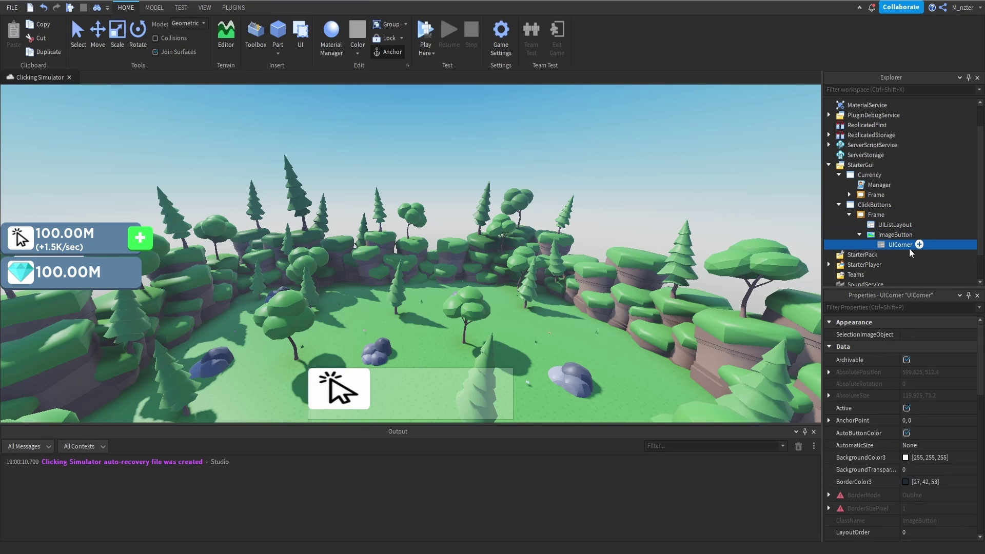
{"action": "left_click", "coordinate": [919, 337]}
{"action": "type", "text": ".1"}
{"action": "key", "text": "Return"}
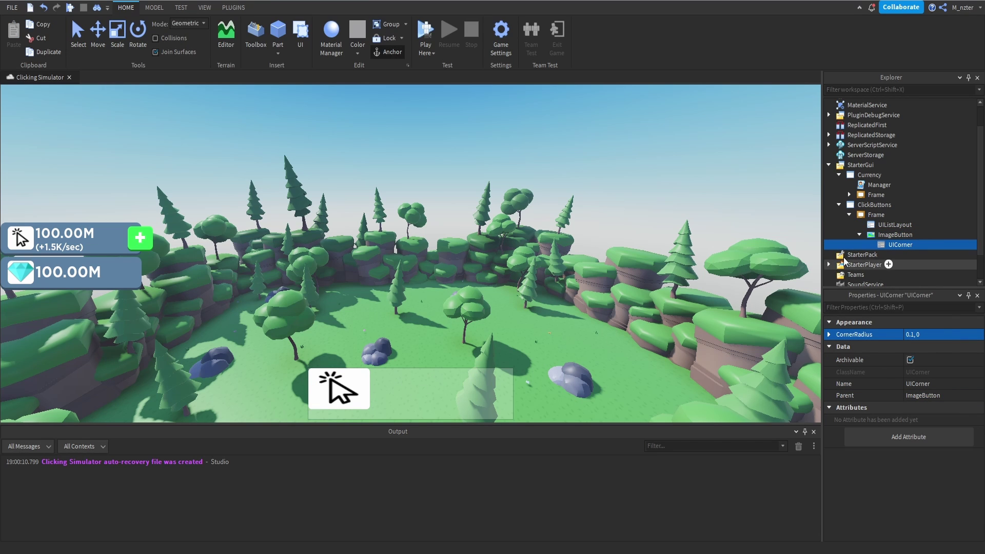
Add a UIStroke to the ImageButton in the ClickButtons frame.
{"action": "left_click", "coordinate": [919, 234]}
{"action": "type", "text": "uist"}
{"action": "key", "text": "Return"}
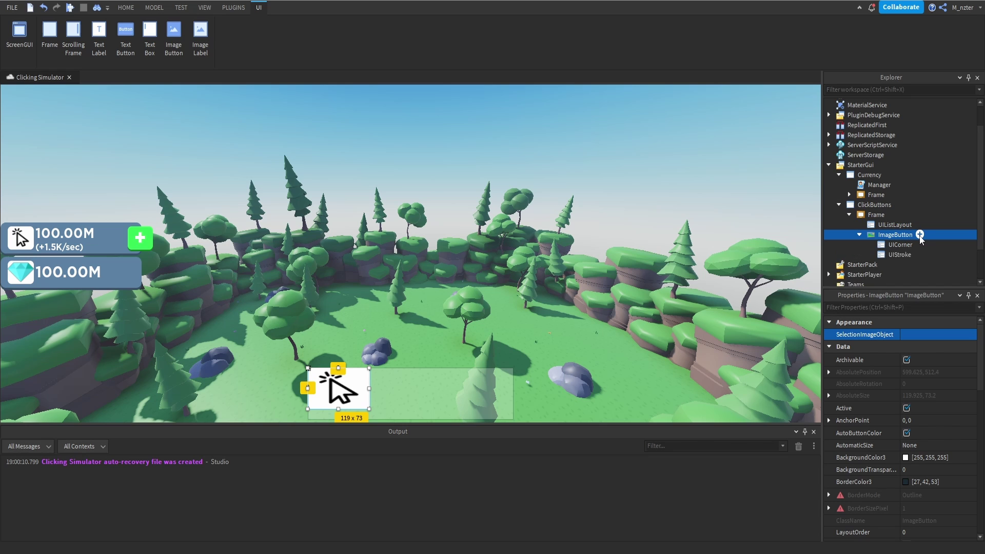
{"action": "left_click", "coordinate": [889, 254]}
Set the ImageButton's background colour to red [222, 87, 87].
{"action": "left_click", "coordinate": [882, 235]}
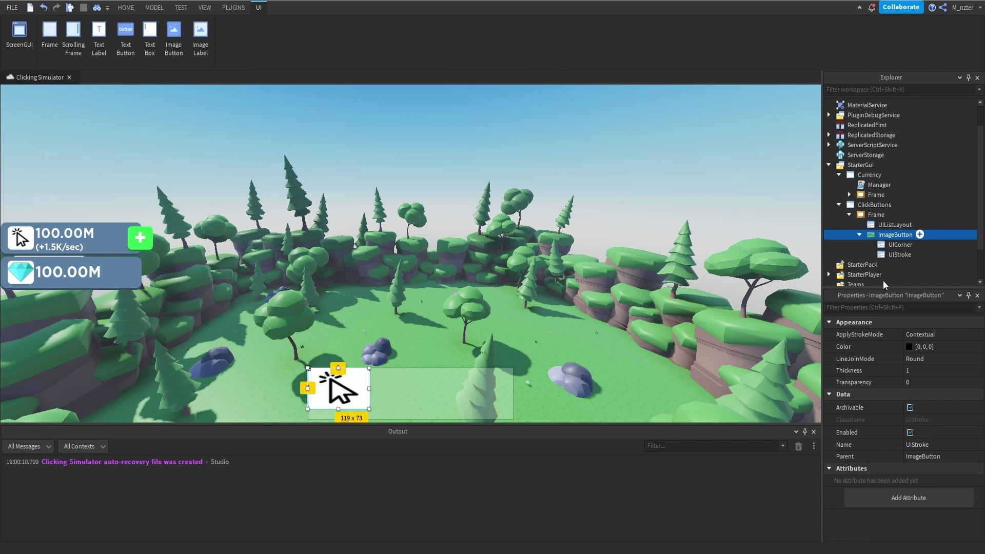
{"action": "left_click", "coordinate": [889, 307]}
{"action": "type", "text": "bac"}
{"action": "left_click", "coordinate": [909, 335]}
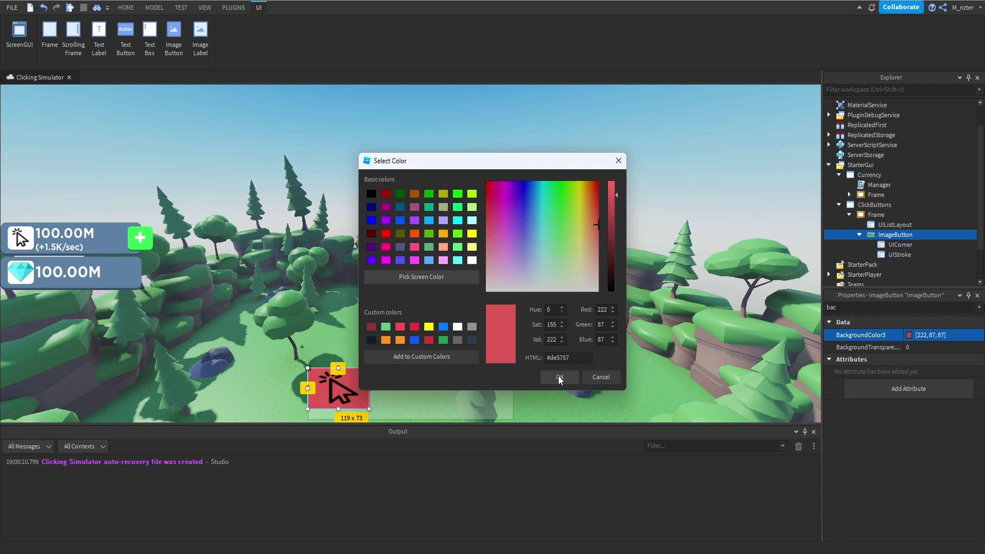
{"action": "left_click", "coordinate": [558, 377]}
Sample the button's red for the UIStroke colour and darken it to [148, 58, 58].
{"action": "left_click", "coordinate": [899, 255]}
{"action": "left_click", "coordinate": [909, 347]}
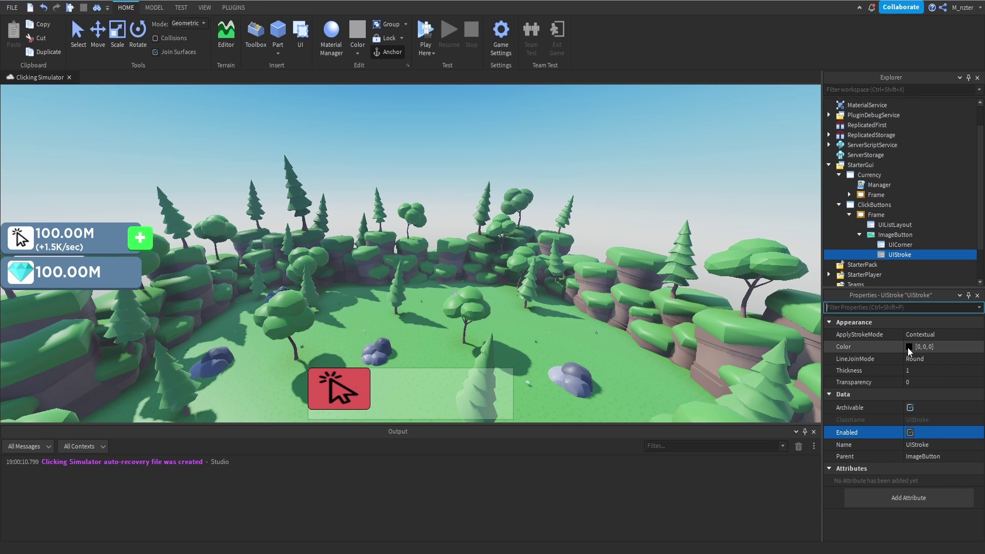
{"action": "left_click", "coordinate": [421, 277]}
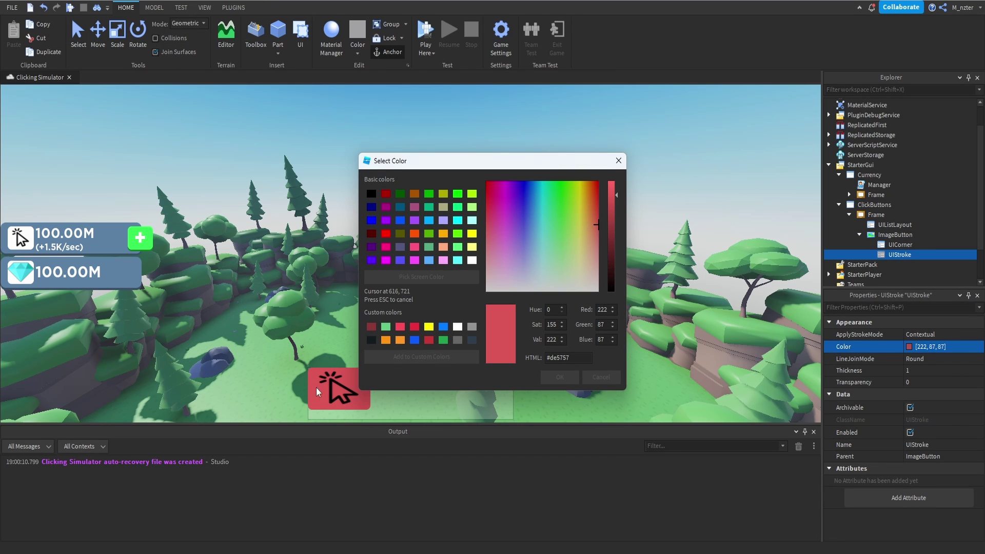
{"action": "left_click", "coordinate": [318, 387]}
{"action": "left_click_drag", "start_coordinate": [615, 224], "coordinate": [617, 228]}
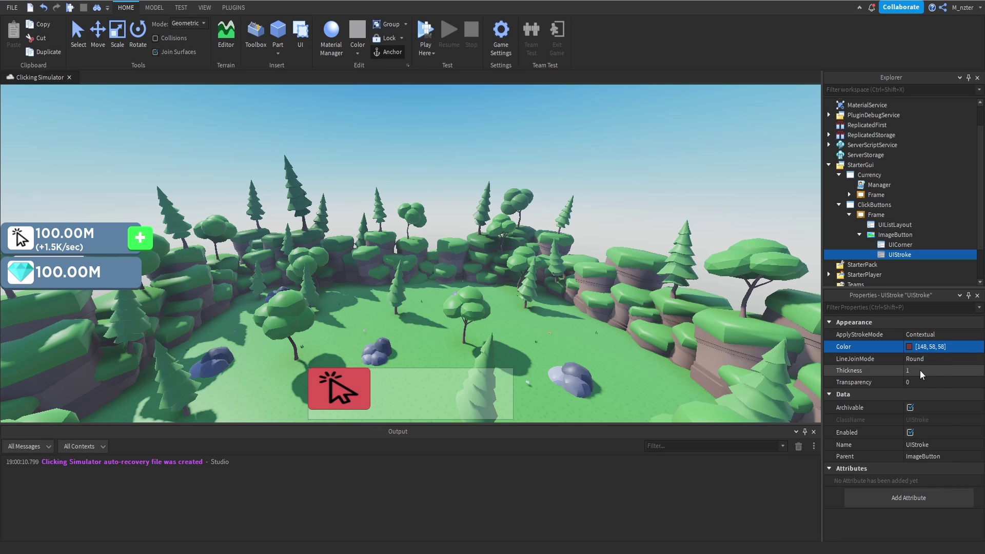
Set the UIStroke's thickness to 3.
{"action": "left_click", "coordinate": [922, 371]}
{"action": "left_click_drag", "start_coordinate": [939, 372], "coordinate": [945, 372]}
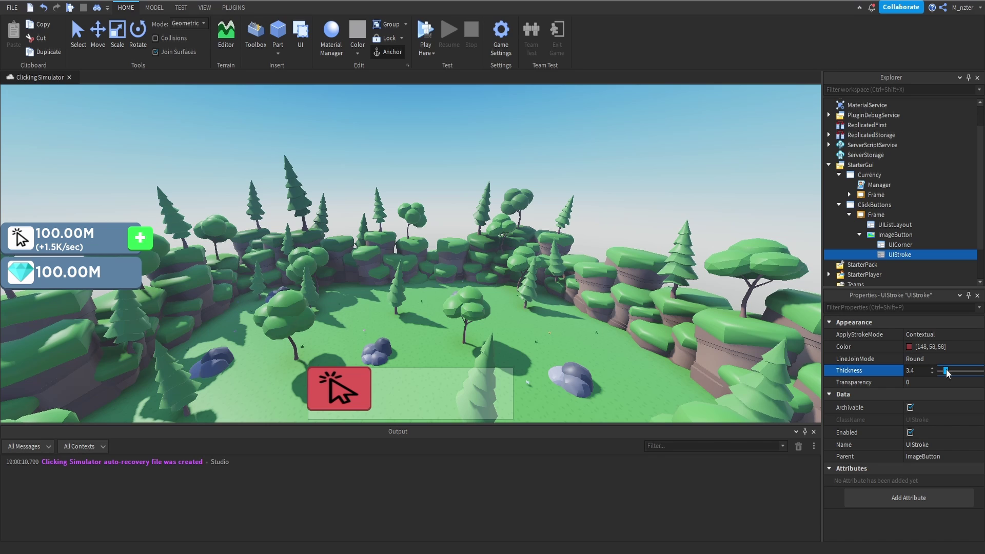
{"action": "double_click", "coordinate": [923, 371]}
{"action": "type", "text": "3"}
{"action": "key", "text": "Return"}
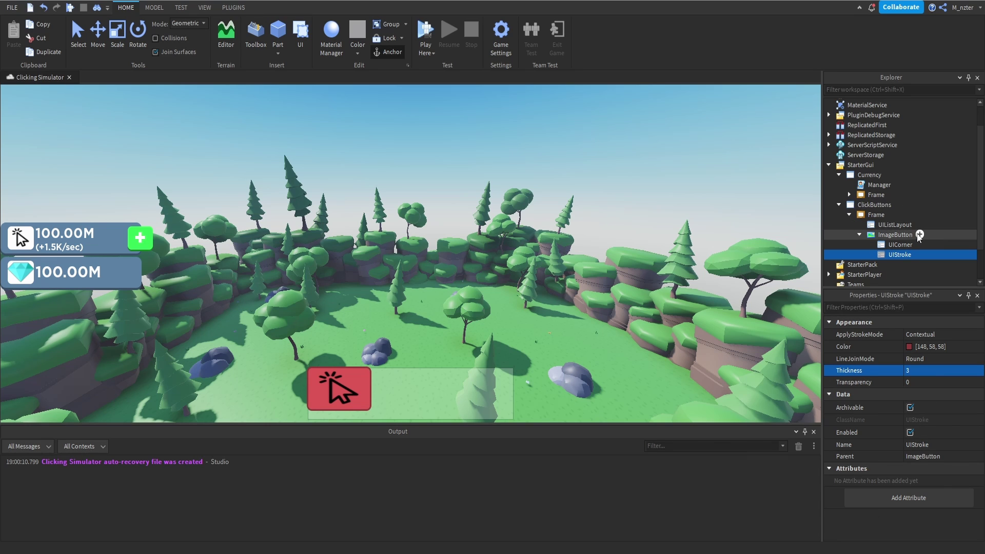
Add a TextLabel inside the ImageButton and rename it Label.
{"action": "left_click", "coordinate": [919, 235]}
{"action": "type", "text": "tex"}
{"action": "left_click", "coordinate": [872, 269]}
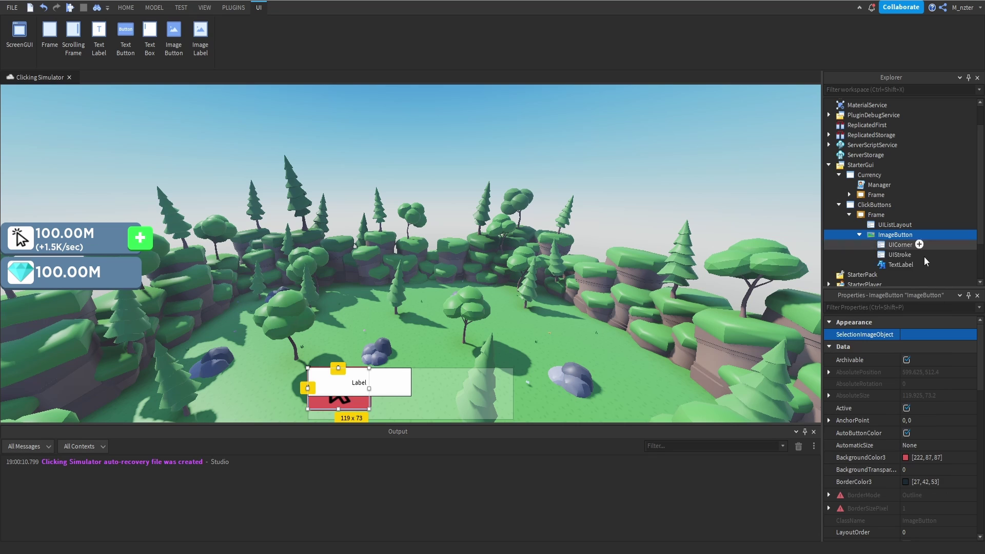
{"action": "left_click", "coordinate": [902, 263]}
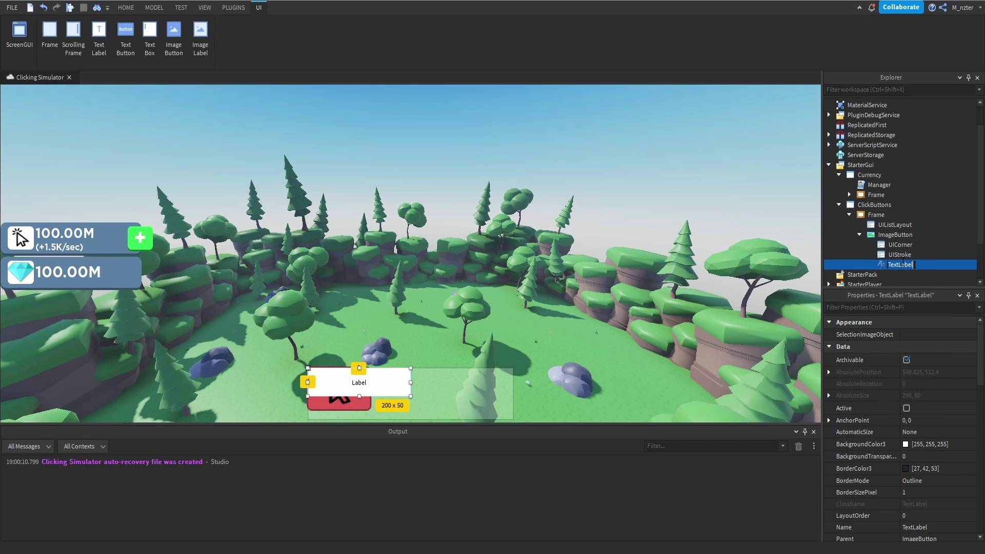
{"action": "type", "text": "Label"}
{"action": "key", "text": "Return"}
Resize Label to the full width and half the height of the ImageButton.
{"action": "key", "text": "ctrl+shift+p"}
{"action": "type", "text": "size"}
{"action": "left_click", "coordinate": [944, 369]}
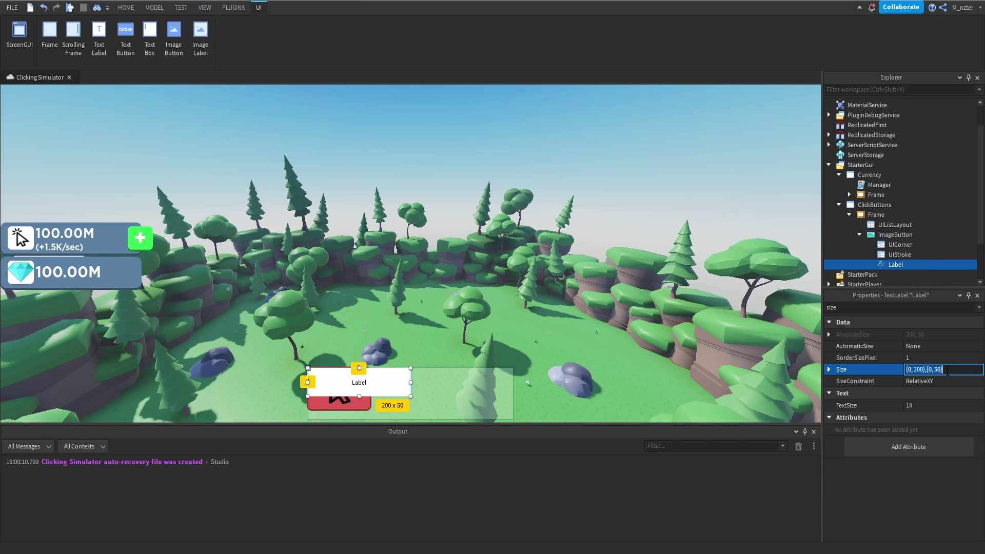
{"action": "type", "text": "1,0,.5,0"}
{"action": "key", "text": "Return"}
Place Label centred above the ImageButton with anchor point 0.5, 0 and position {0.5, 0},{-0.55, 0}.
{"action": "left_click", "coordinate": [902, 308]}
{"action": "type", "text": "po"}
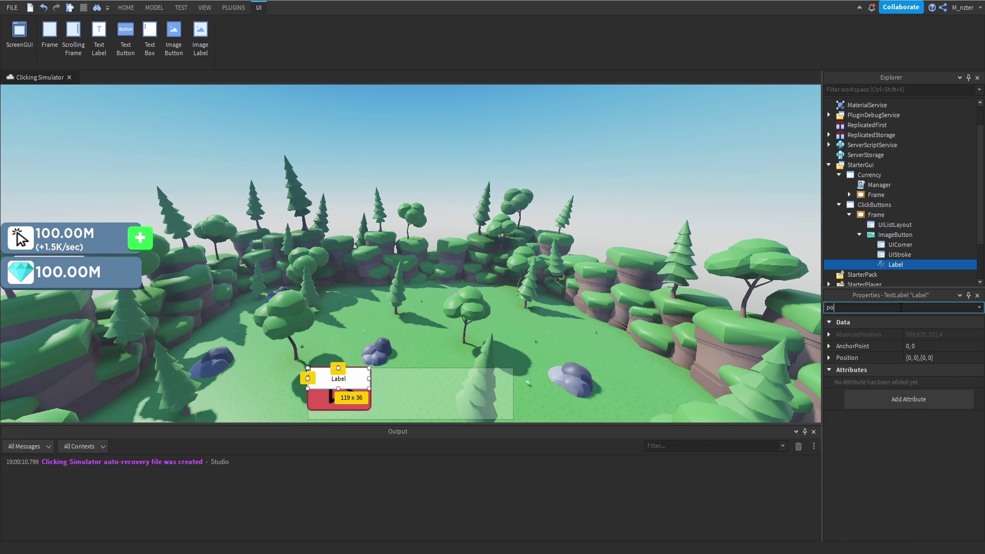
{"action": "left_click", "coordinate": [908, 347]}
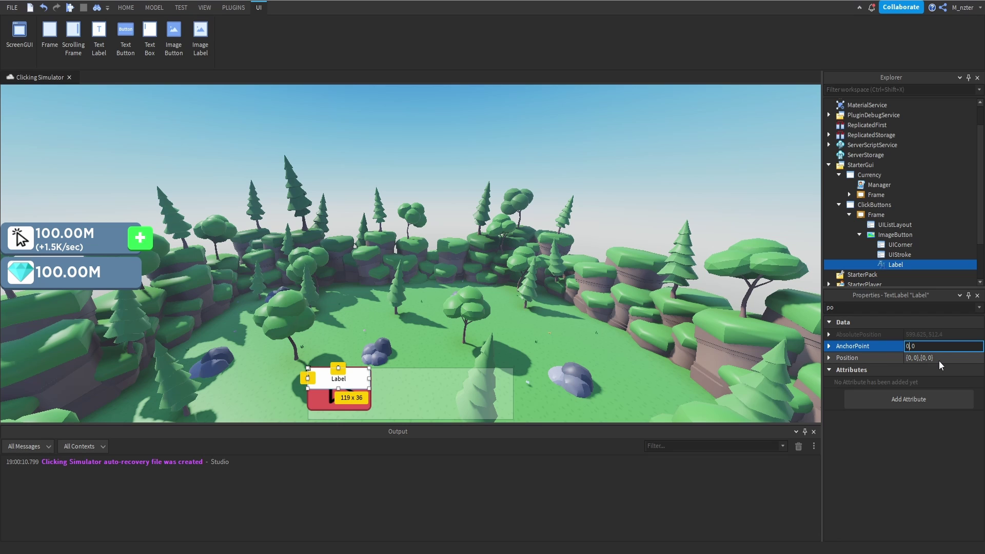
{"action": "type", "text": ".5"}
{"action": "key", "text": "Return"}
{"action": "left_click", "coordinate": [922, 358]}
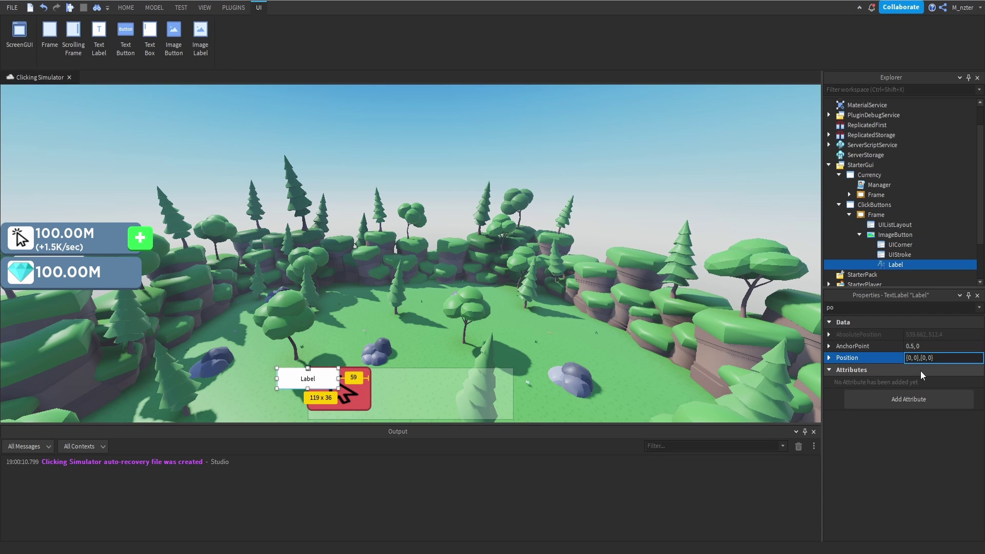
{"action": "type", "text": ".5"}
{"action": "key", "text": "Return"}
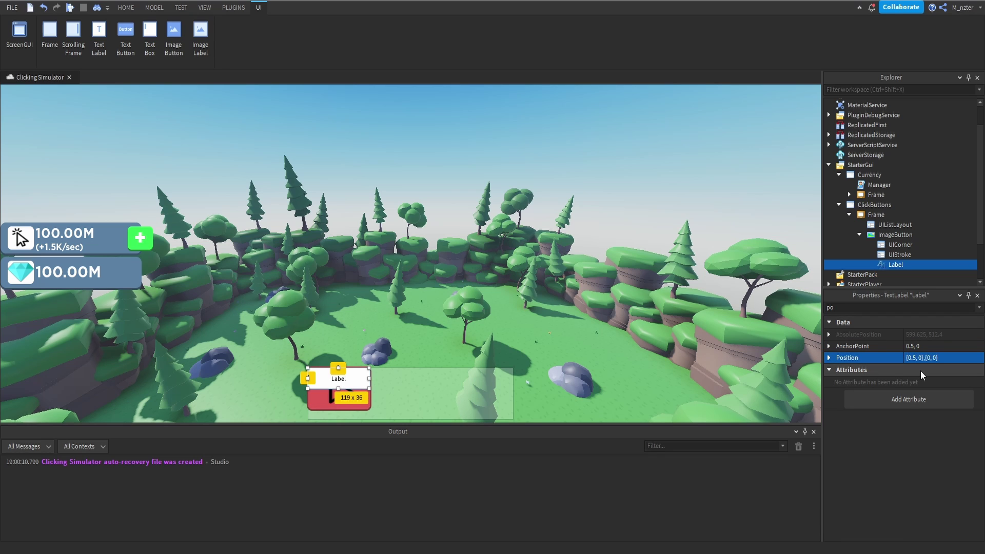
{"action": "left_click", "coordinate": [929, 358]}
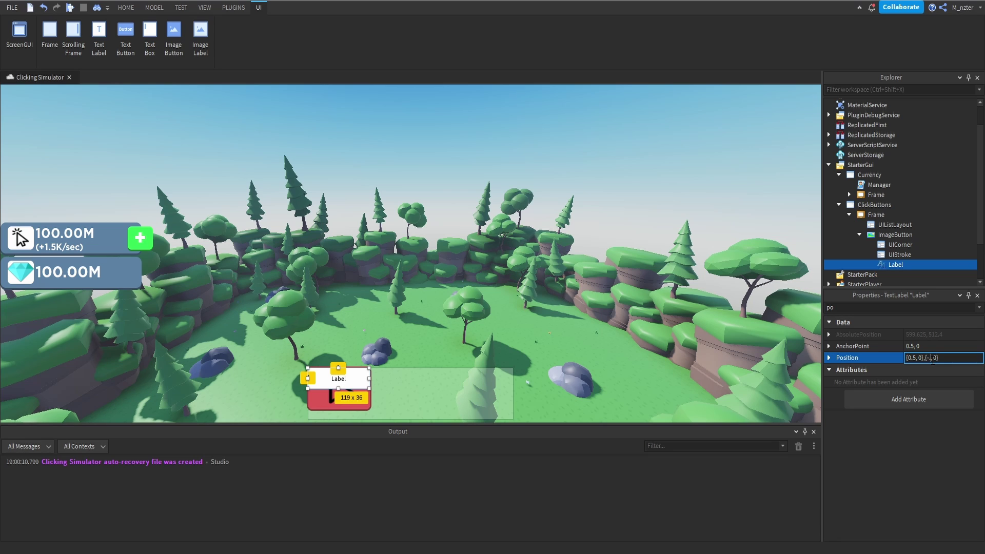
{"action": "type", "text": "-0.55"}
{"action": "key", "text": "Return"}
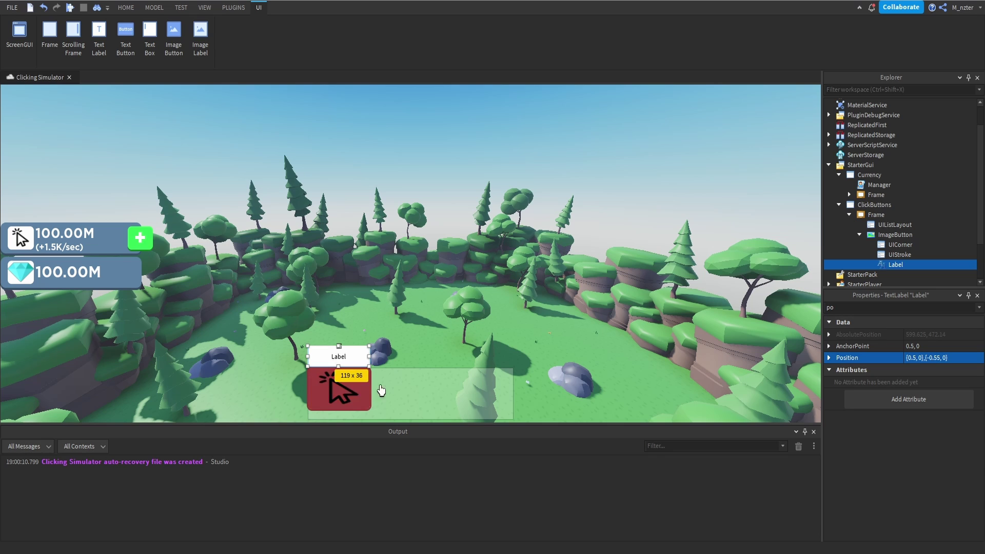
Set Label's background transparency to 1.
{"action": "double_click", "coordinate": [841, 308]}
{"action": "type", "text": "bac"}
{"action": "left_click", "coordinate": [909, 347]}
{"action": "type", "text": "1"}
{"action": "key", "text": "Return"}
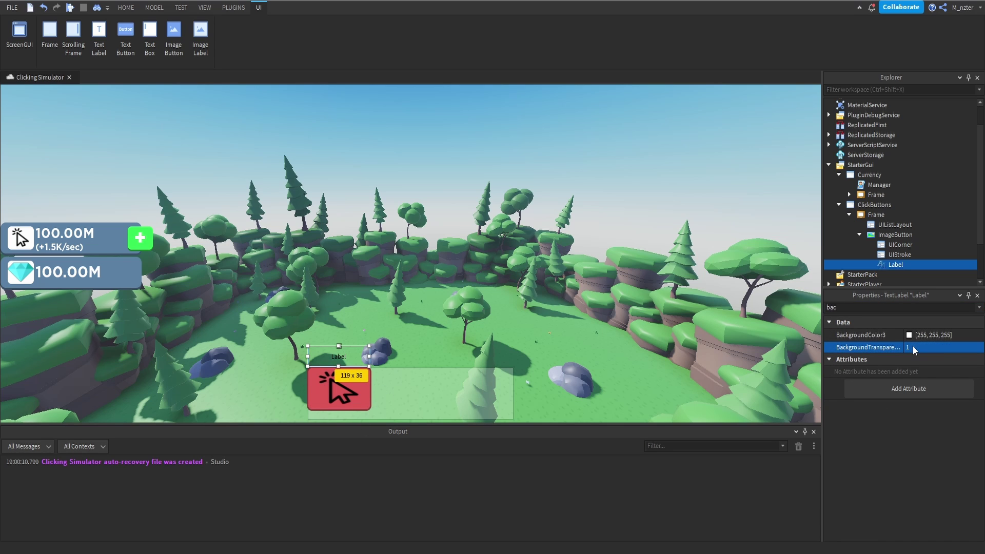
Set Label's text to "Regular Auto Clicker (Off)".
{"action": "left_click", "coordinate": [880, 308]}
{"action": "type", "text": "text"}
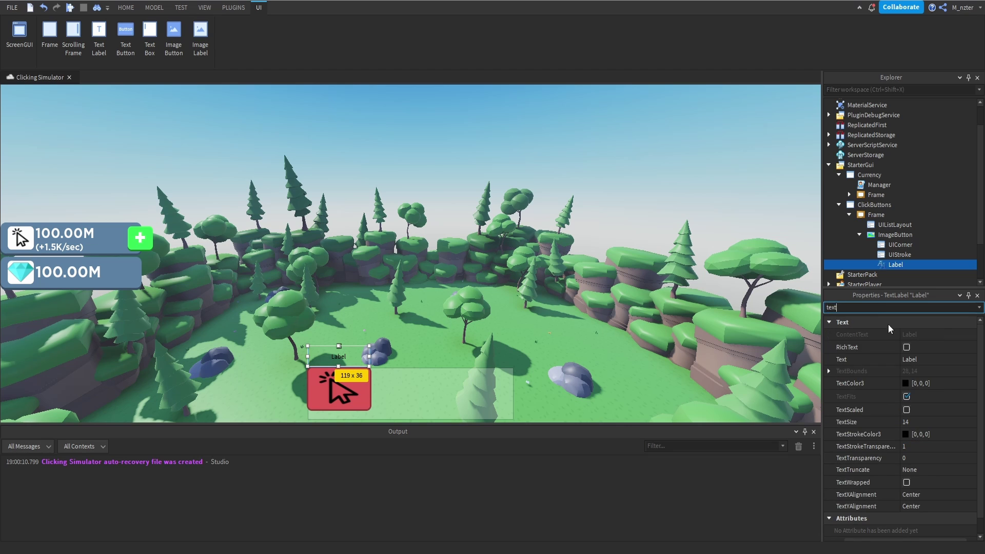
{"action": "left_click", "coordinate": [939, 357]}
{"action": "type", "text": "Regular"}
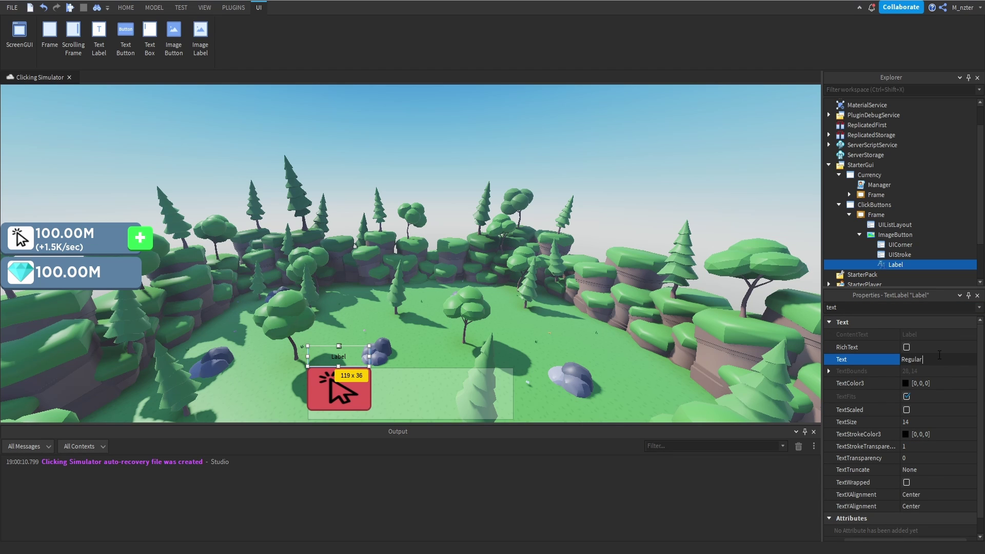
{"action": "type", "text": " Auto Clicker (Off)"}
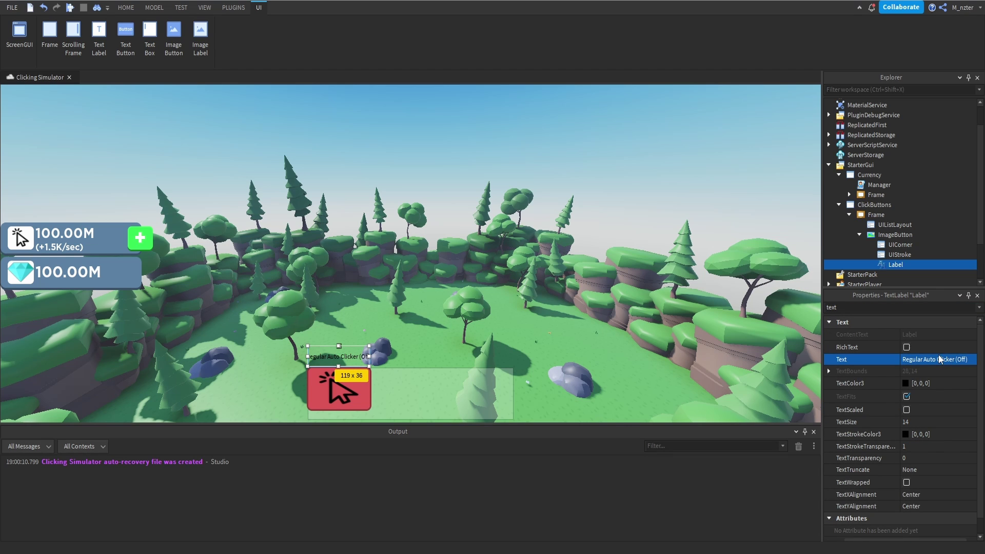
{"action": "key", "text": "Return"}
Set Label's text colour to the ImageButton's red [222, 87, 87] by sampling it from the screen.
{"action": "left_click", "coordinate": [906, 383]}
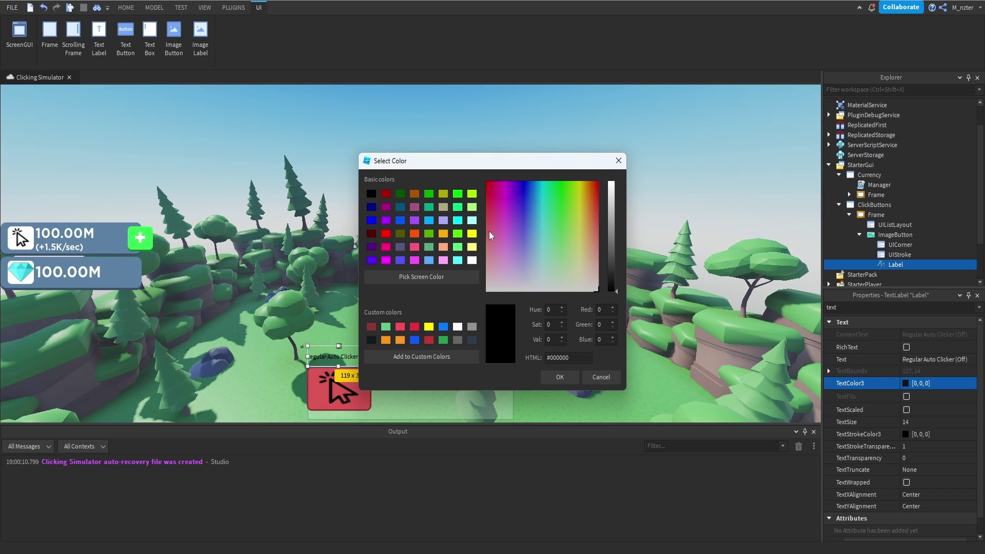
{"action": "left_click", "coordinate": [421, 276]}
{"action": "left_click", "coordinate": [314, 391]}
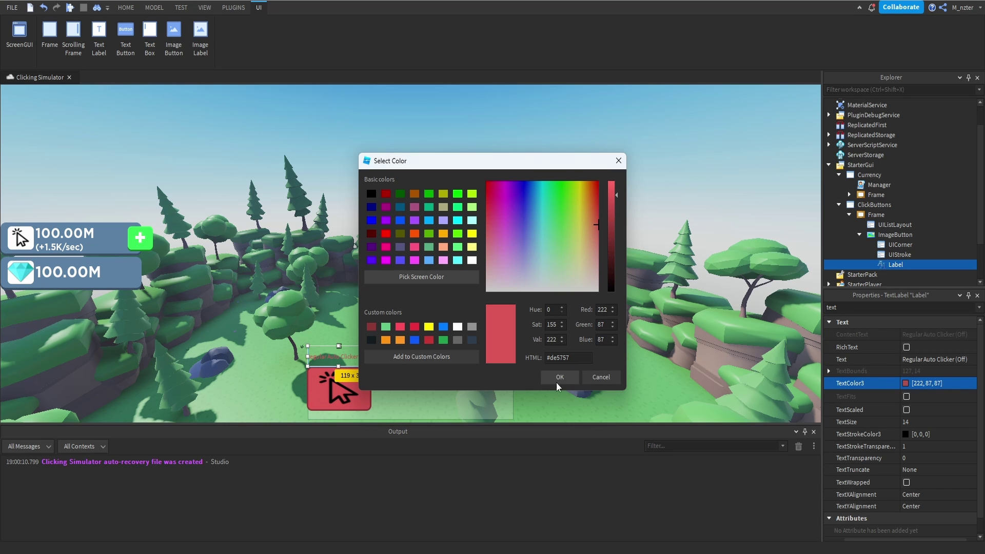
{"action": "left_click", "coordinate": [560, 377]}
Turn on TextScaled for Label and set its font to Gotham SSm Bold.
{"action": "left_click", "coordinate": [906, 409]}
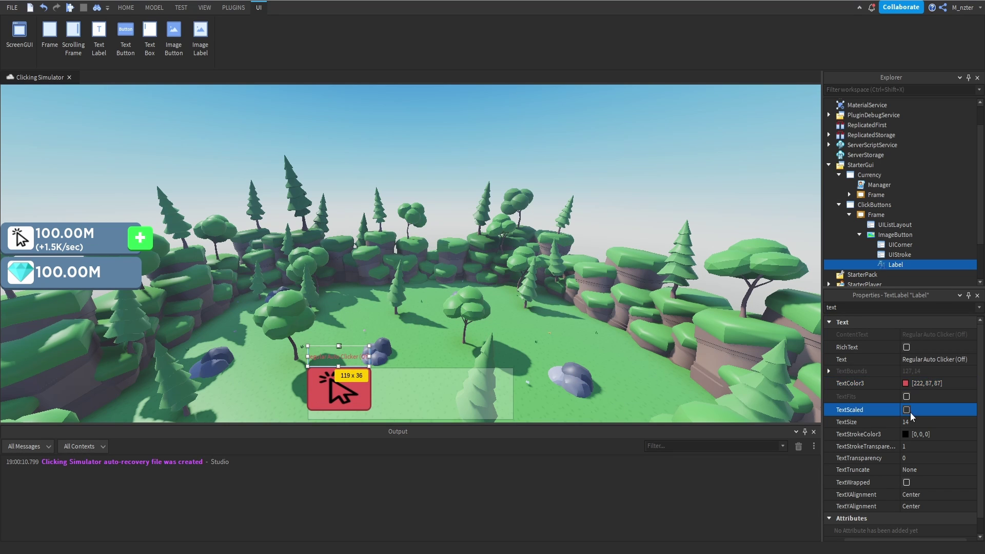
{"action": "double_click", "coordinate": [864, 307]}
{"action": "type", "text": "f"}
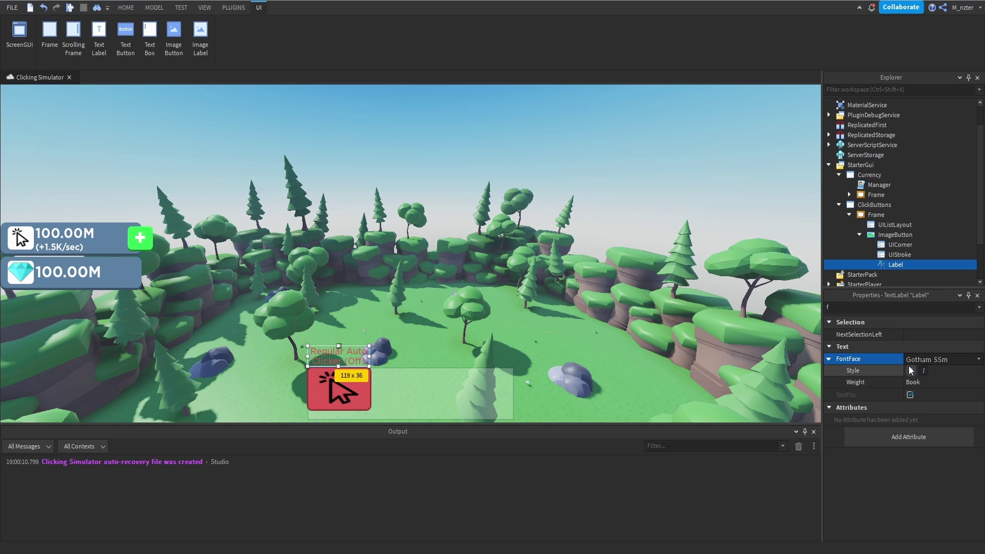
{"action": "left_click", "coordinate": [909, 368]}
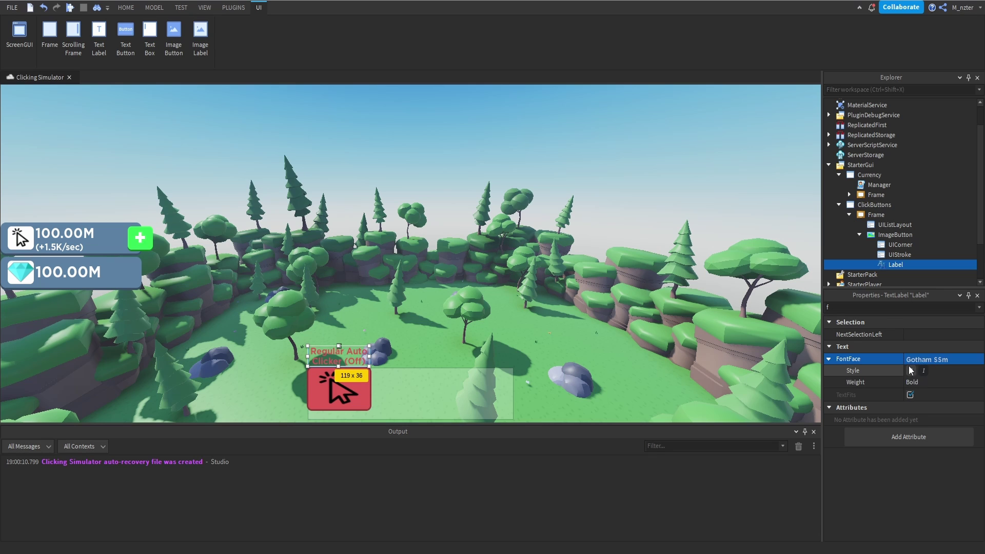
Set Label's text stroke transparency to 0.6.
{"action": "double_click", "coordinate": [852, 307]}
{"action": "type", "text": "str"}
{"action": "left_click", "coordinate": [924, 372]}
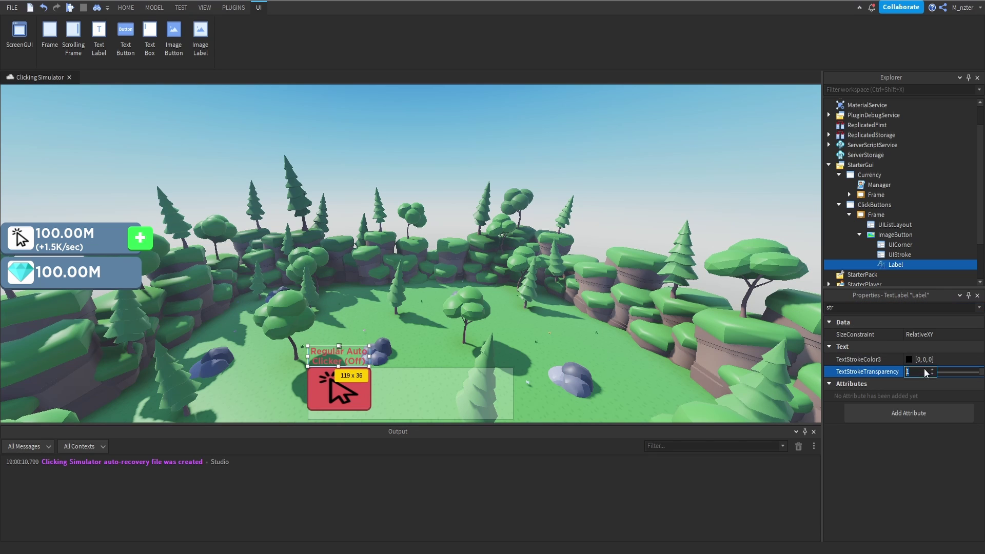
{"action": "left_click_drag", "start_coordinate": [977, 373], "coordinate": [964, 371]}
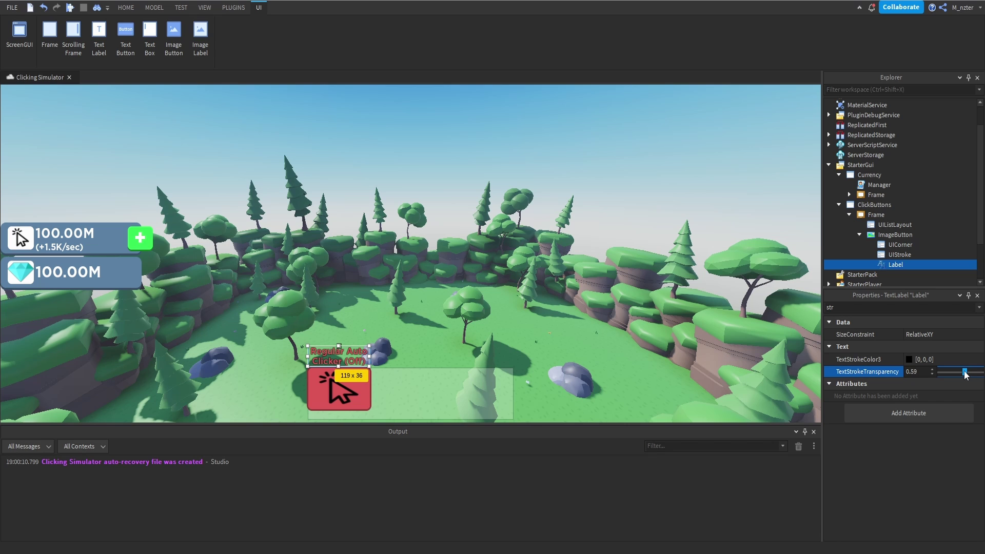
{"action": "left_click", "coordinate": [920, 372]}
{"action": "key", "text": "BackSpace"}
{"action": "key", "text": "BackSpace"}
{"action": "type", "text": "8"}
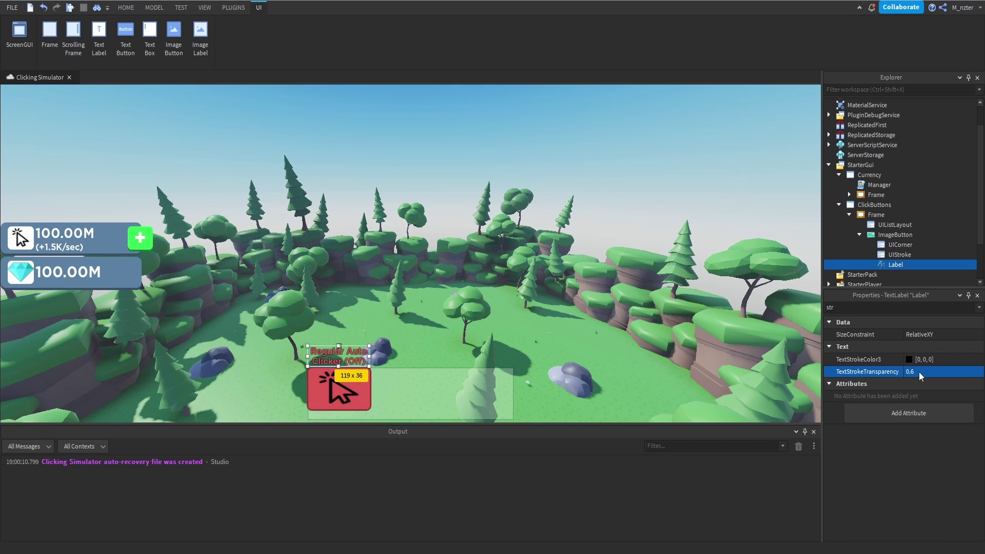
{"action": "left_click", "coordinate": [760, 390]}
Change Label's text to "Regular Auto Clicker (OFF)".
{"action": "left_click", "coordinate": [897, 266]}
{"action": "left_click", "coordinate": [900, 306]}
{"action": "type", "text": "text"}
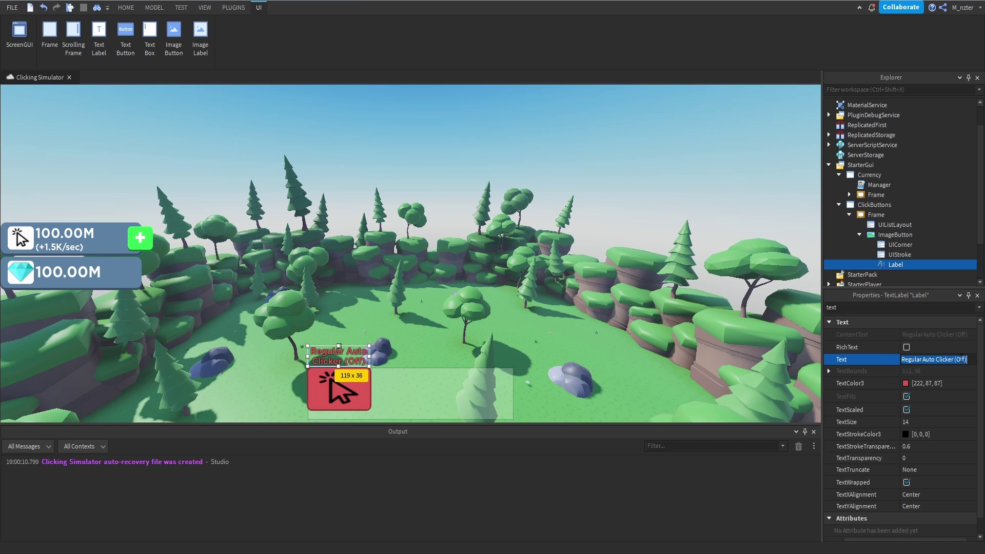
{"action": "key", "text": "Return"}
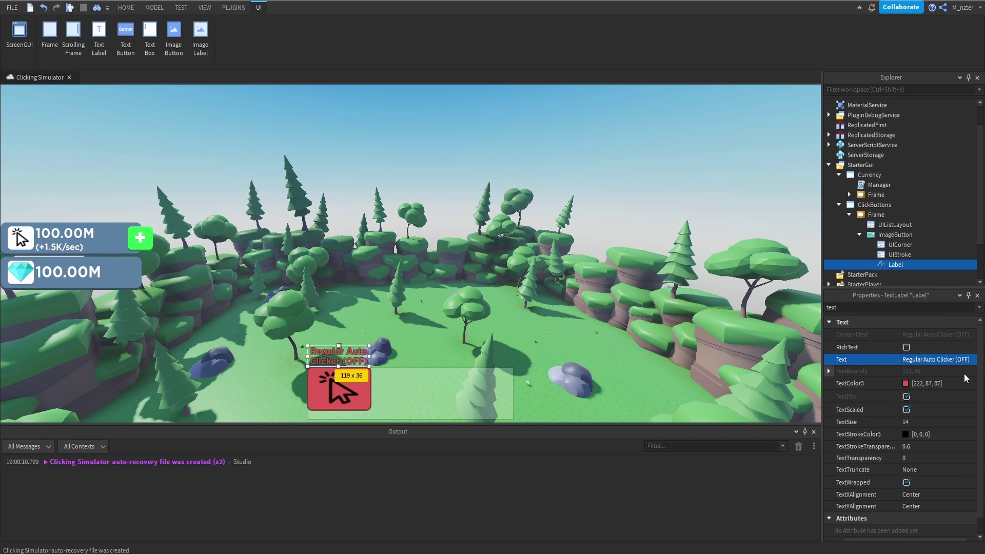
{"action": "left_click", "coordinate": [759, 390]}
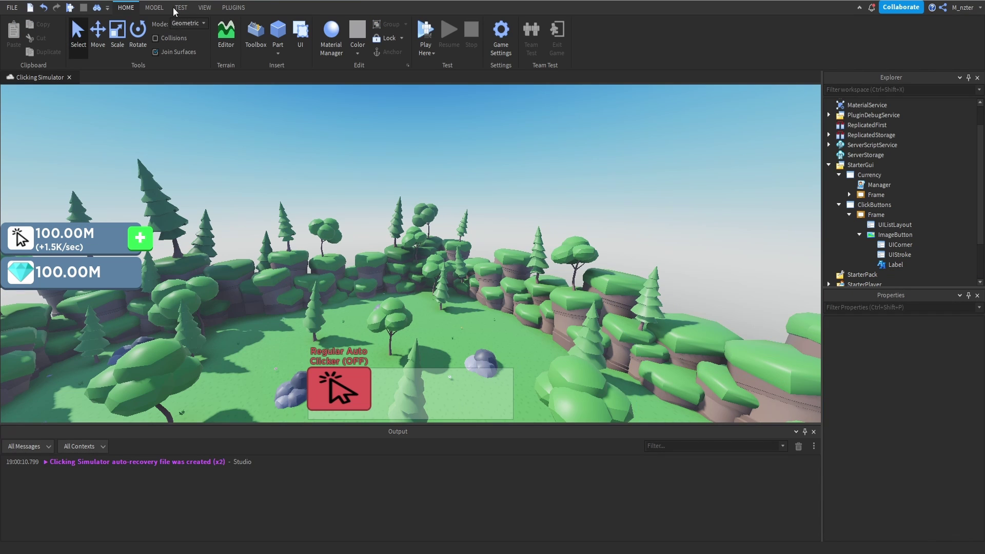
Preview the interface on an emulated phone screen to check how the click buttons scale.
{"action": "left_click", "coordinate": [178, 8]}
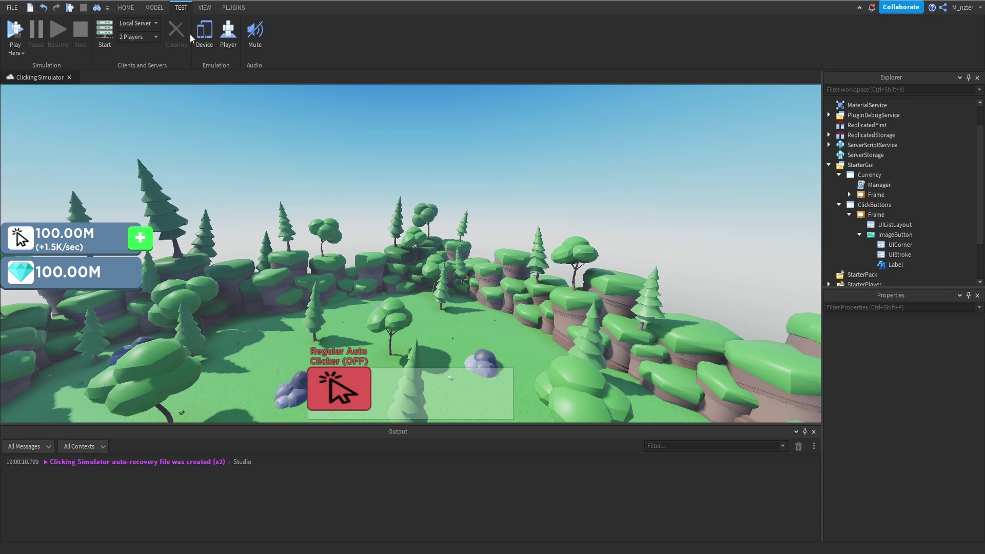
{"action": "left_click", "coordinate": [203, 36]}
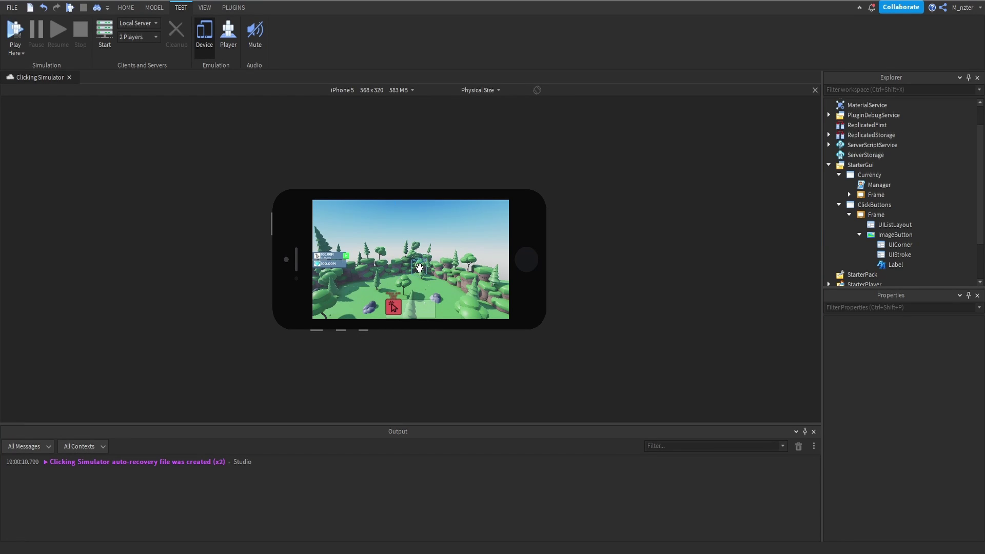
Set the ClickButtons frame's UIListLayout to Center horizontal alignment and Bottom vertical alignment.
{"action": "left_click", "coordinate": [887, 226]}
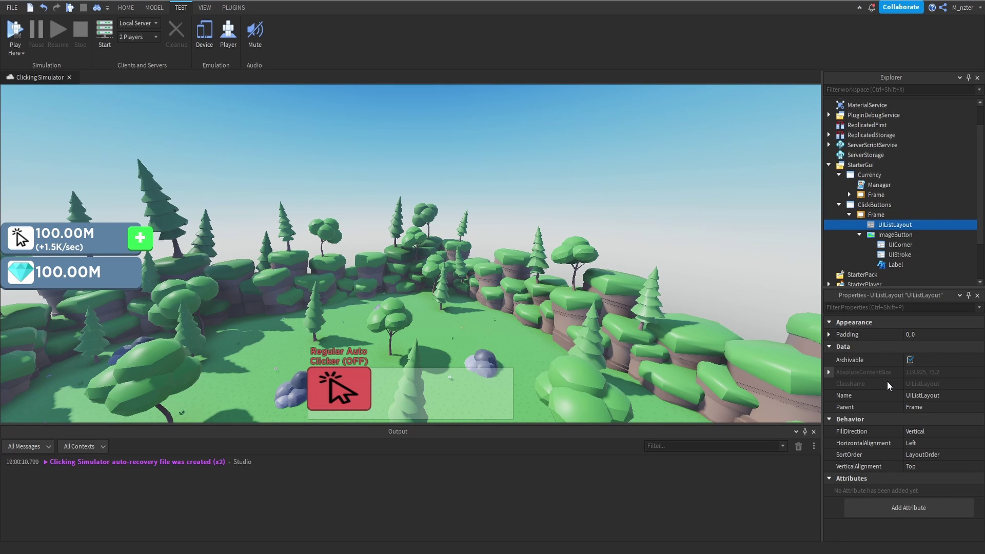
{"action": "left_click", "coordinate": [916, 442]}
{"action": "left_click", "coordinate": [916, 443]}
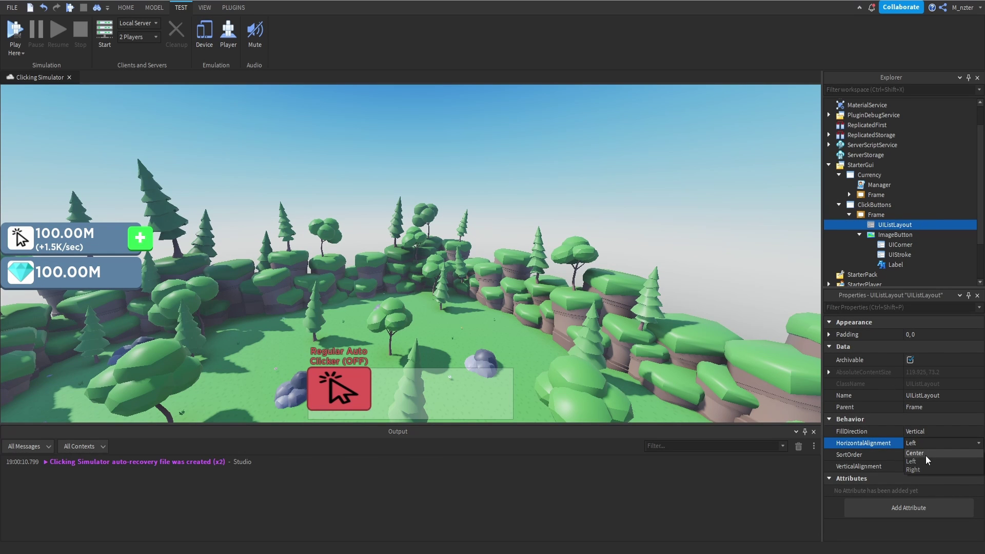
{"action": "left_click", "coordinate": [925, 454]}
{"action": "left_click", "coordinate": [932, 466]}
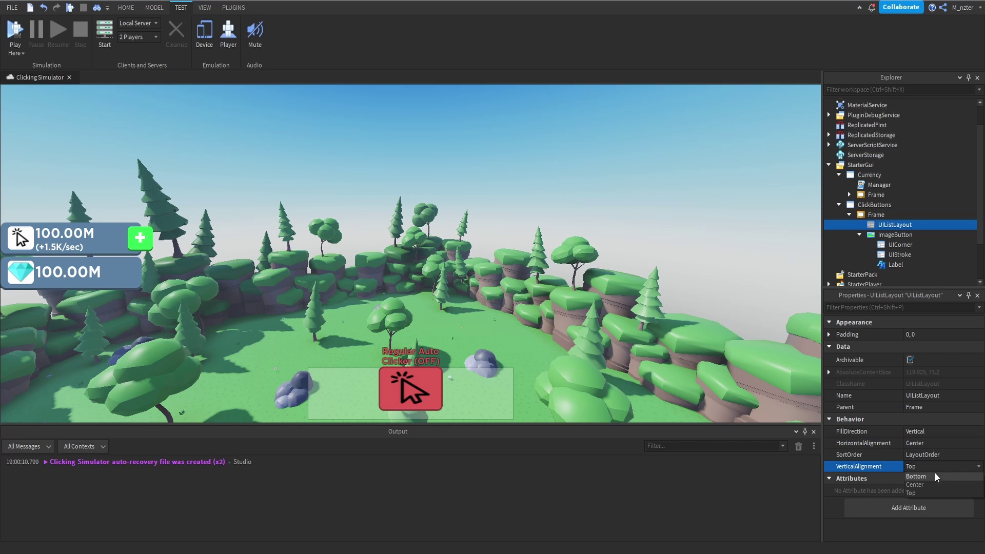
{"action": "left_click", "coordinate": [931, 477]}
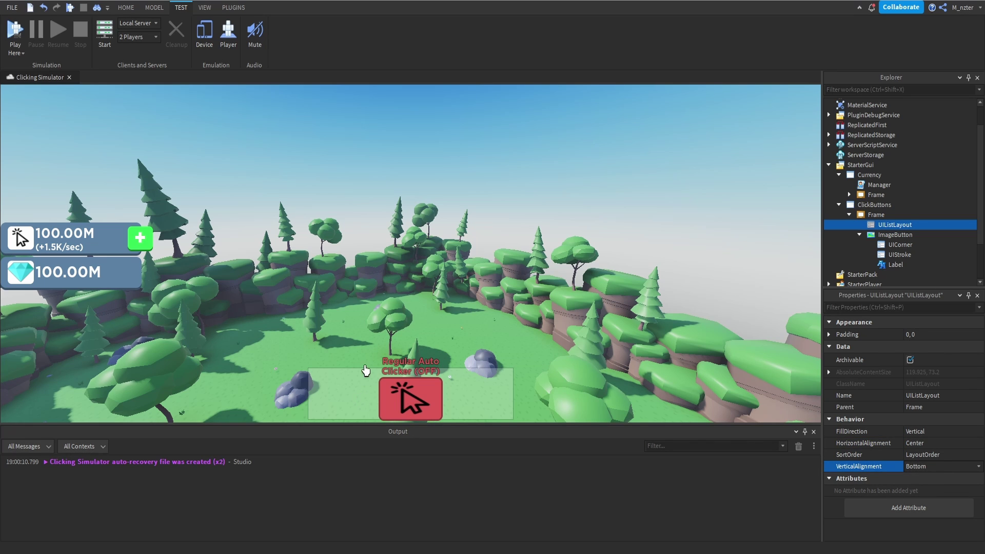
Rename the ImageButton in the ClickButtons frame to "Regular".
{"action": "left_click", "coordinate": [892, 235]}
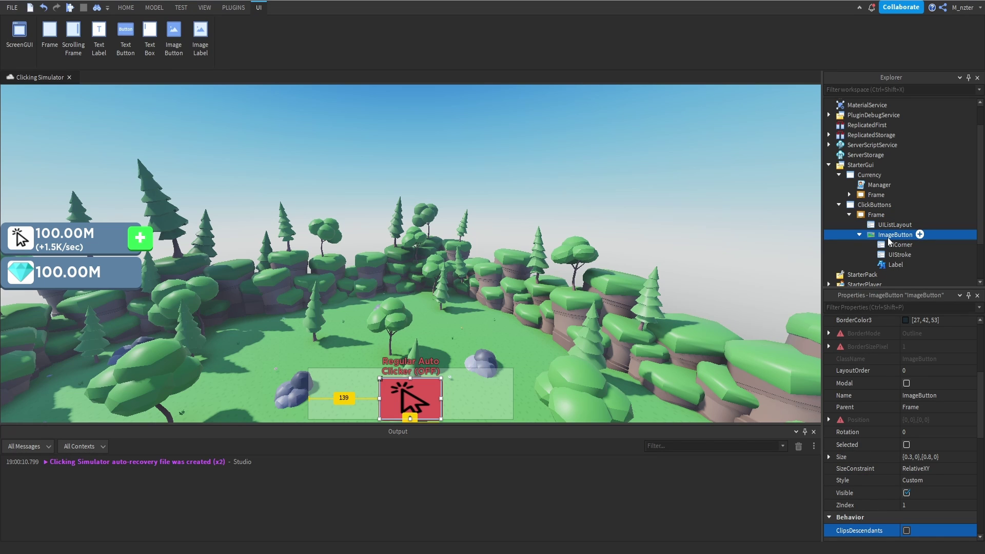
{"action": "double_click", "coordinate": [889, 237]}
{"action": "type", "text": "Regular"}
{"action": "left_click", "coordinate": [718, 315]}
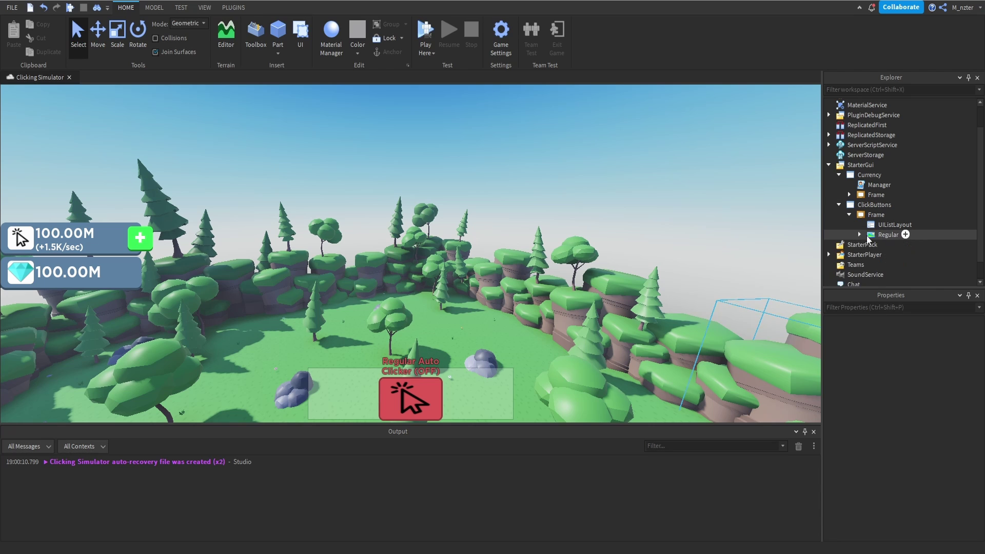
Duplicate the Regular button and rename the copy to "Fast".
{"action": "left_click", "coordinate": [888, 235]}
{"action": "key", "text": "ctrl+d"}
{"action": "double_click", "coordinate": [887, 245]}
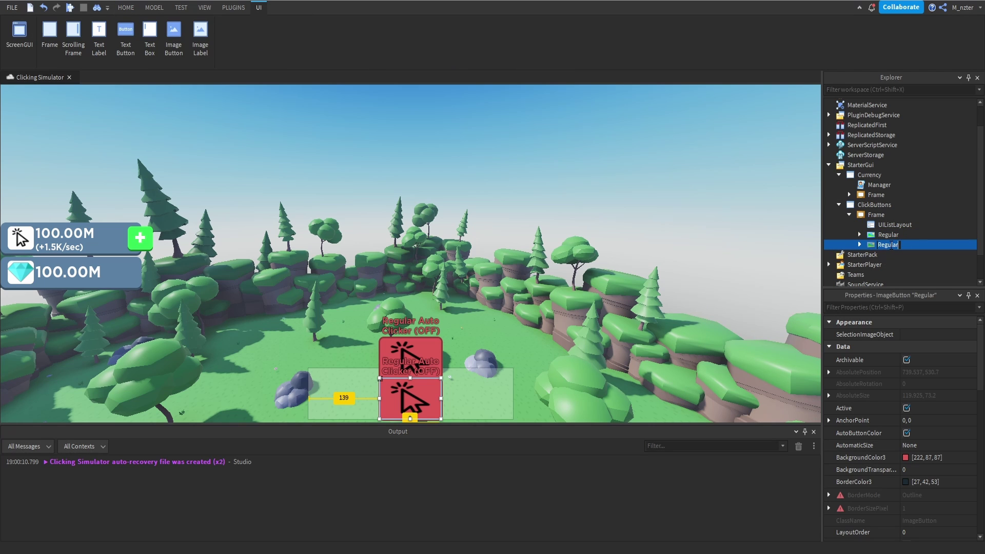
{"action": "type", "text": "Fast"}
{"action": "key", "text": "Return"}
Set the UIListLayout's fill direction to Horizontal and its padding scale to 0.1.
{"action": "left_click", "coordinate": [895, 225]}
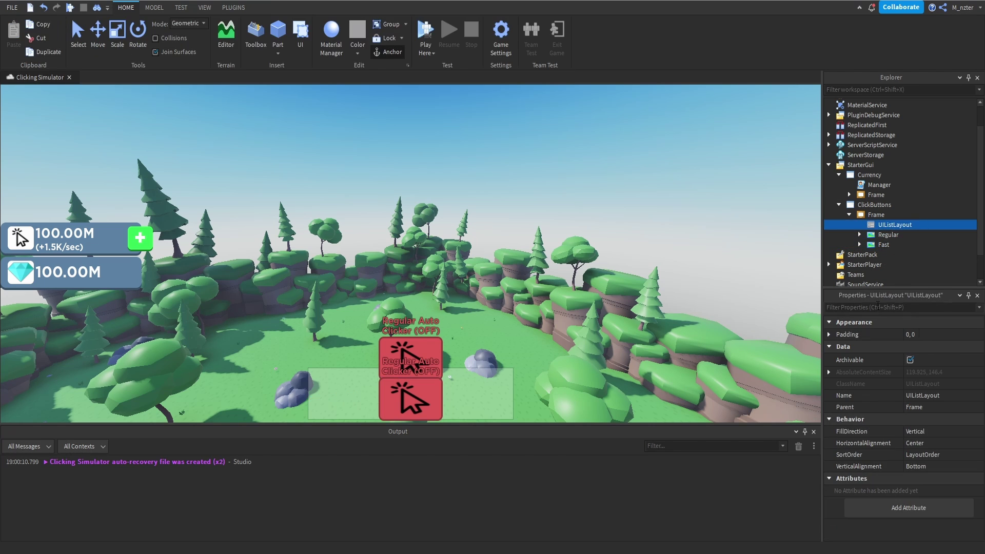
{"action": "left_click", "coordinate": [924, 432]}
{"action": "left_click", "coordinate": [927, 441]}
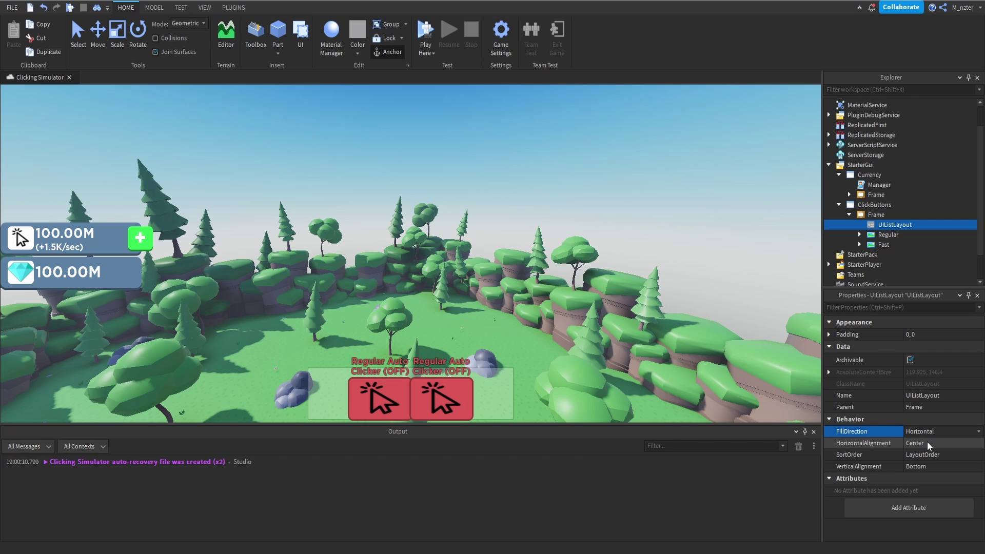
{"action": "left_click", "coordinate": [828, 335]}
{"action": "left_click", "coordinate": [918, 347]}
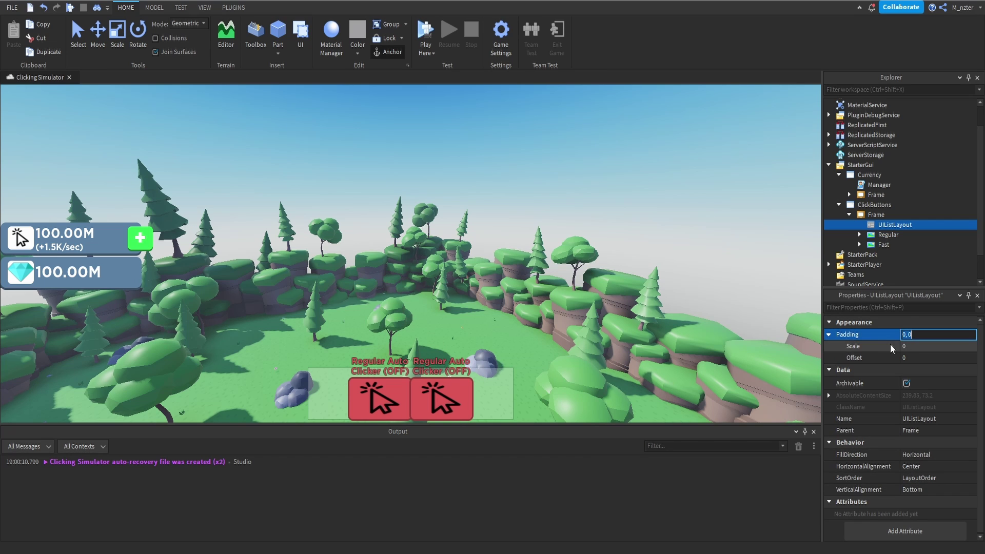
{"action": "type", "text": ".1"}
{"action": "key", "text": "Return"}
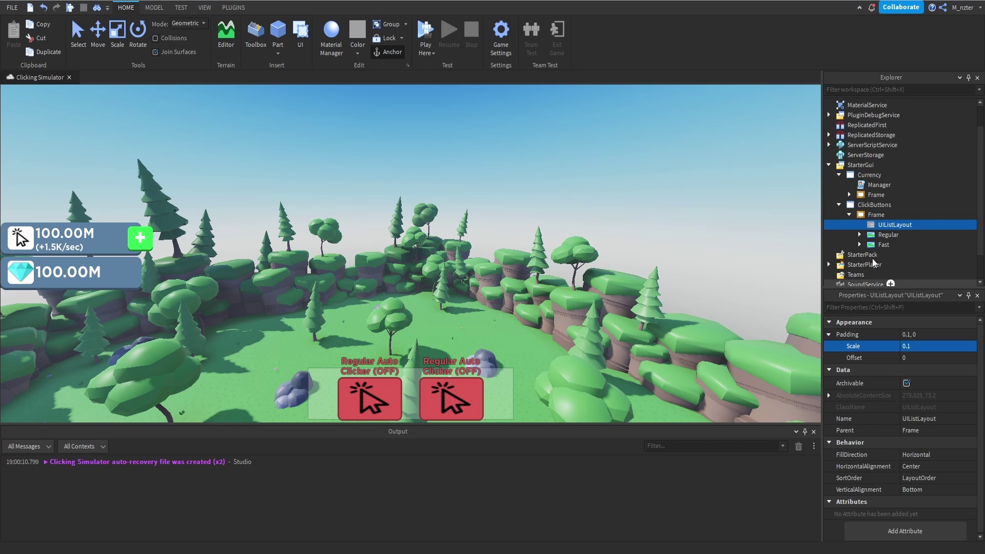
Change the text of the Fast button's Label to "Fast Auto Clicker (OFF)".
{"action": "left_click", "coordinate": [878, 246]}
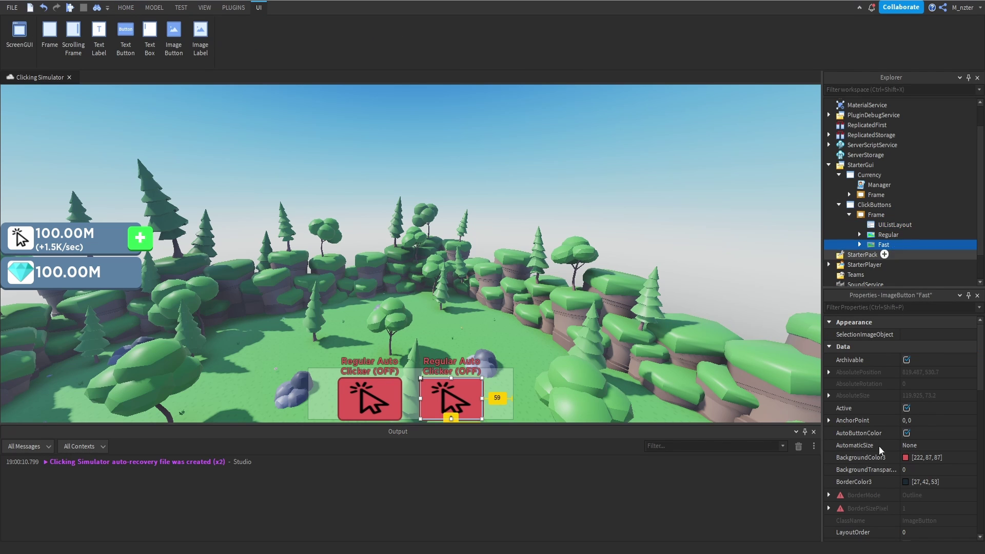
{"action": "left_click", "coordinate": [859, 244]}
{"action": "left_click", "coordinate": [895, 274]}
{"action": "left_click", "coordinate": [893, 308]}
{"action": "type", "text": "text"}
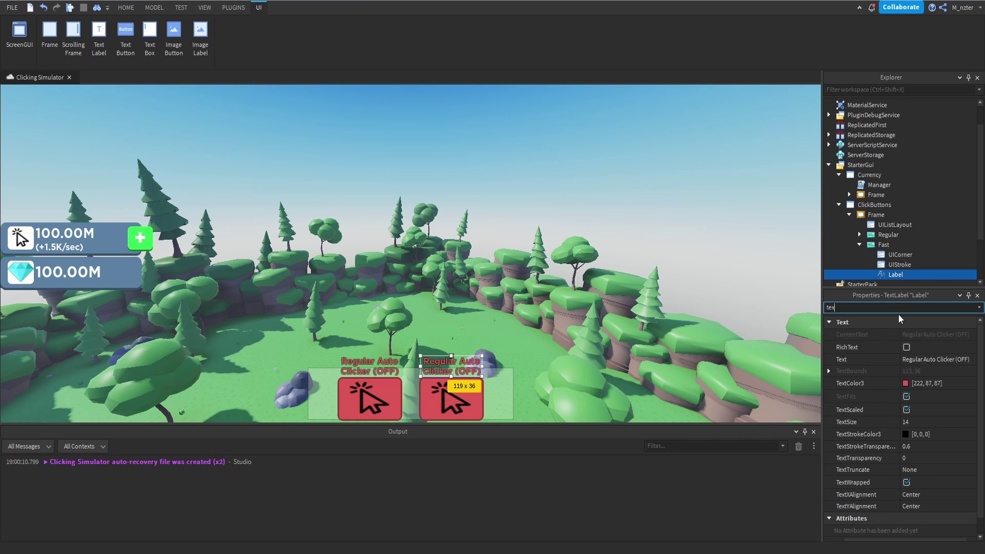
{"action": "left_click", "coordinate": [919, 358]}
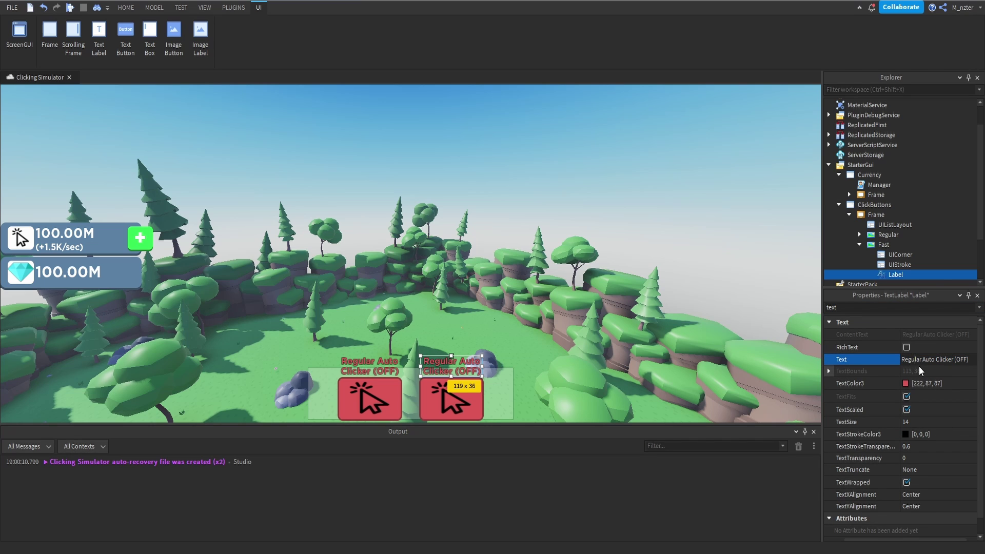
{"action": "key", "text": "Right"}
{"action": "key", "text": "Right"}
{"action": "key", "text": "Right"}
{"action": "key", "text": "BackSpace"}
{"action": "key", "text": "BackSpace"}
{"action": "key", "text": "BackSpace"}
{"action": "key", "text": "BackSpace"}
{"action": "key", "text": "BackSpace"}
{"action": "key", "text": "BackSpace"}
{"action": "key", "text": "BackSpace"}
{"action": "type", "text": "Fast"}
{"action": "key", "text": "Return"}
{"action": "left_click", "coordinate": [859, 245]}
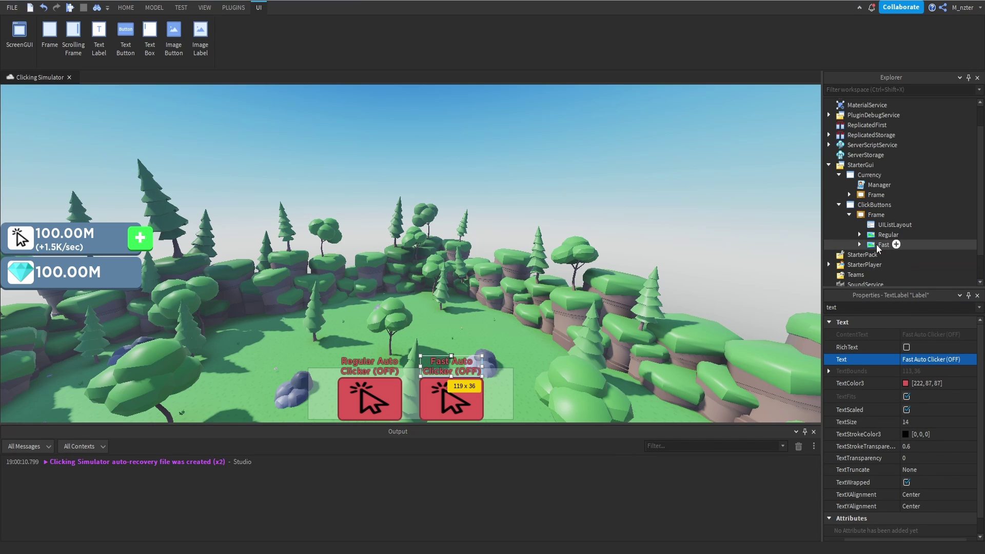
Duplicate the Fast button and rename the copy to "Click".
{"action": "left_click", "coordinate": [876, 244]}
{"action": "key", "text": "ctrl+d"}
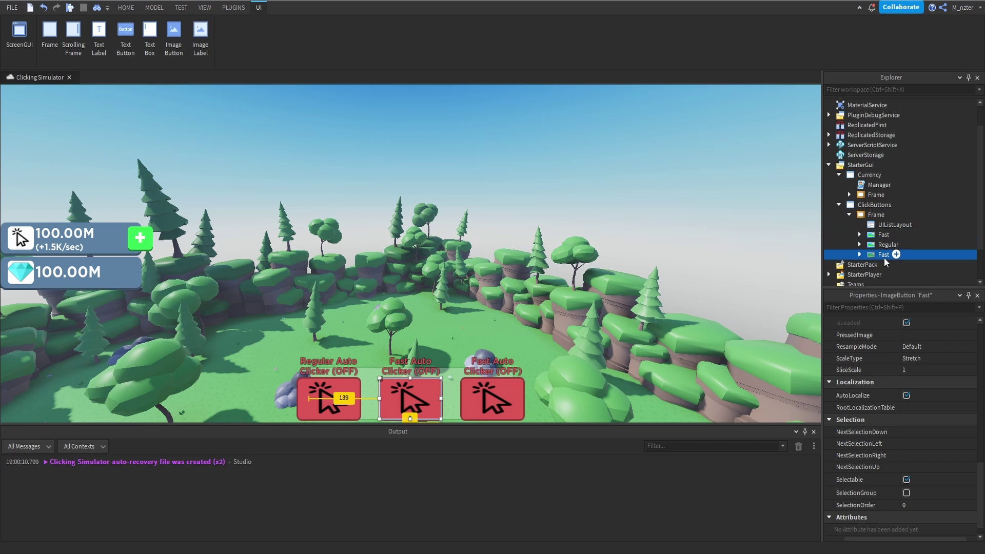
{"action": "left_click", "coordinate": [883, 255]}
{"action": "type", "text": "Click"}
Set the Click button's size to {0.35, 0},{1, 0}.
{"action": "left_click", "coordinate": [909, 306]}
{"action": "type", "text": "size"}
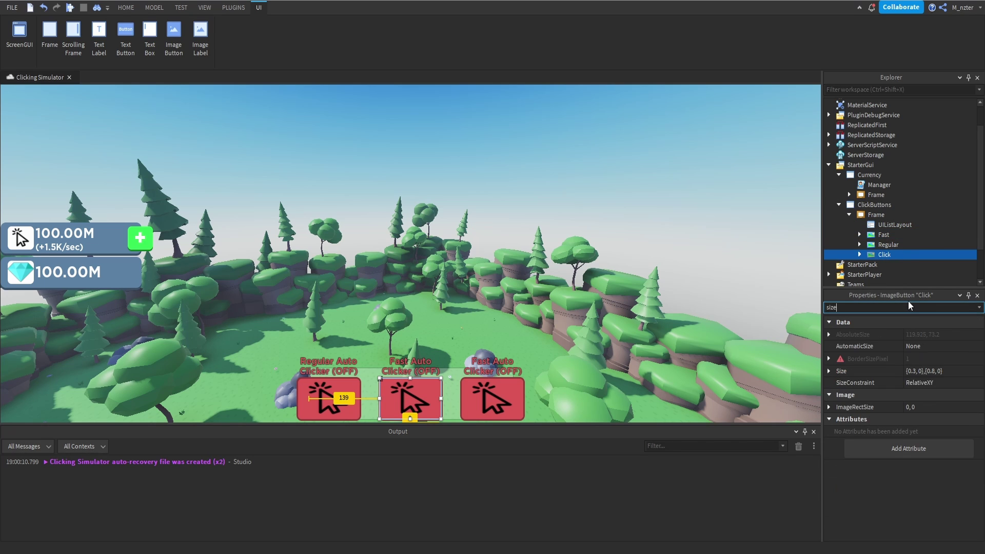
{"action": "left_click", "coordinate": [916, 371]}
{"action": "left_click", "coordinate": [915, 371]}
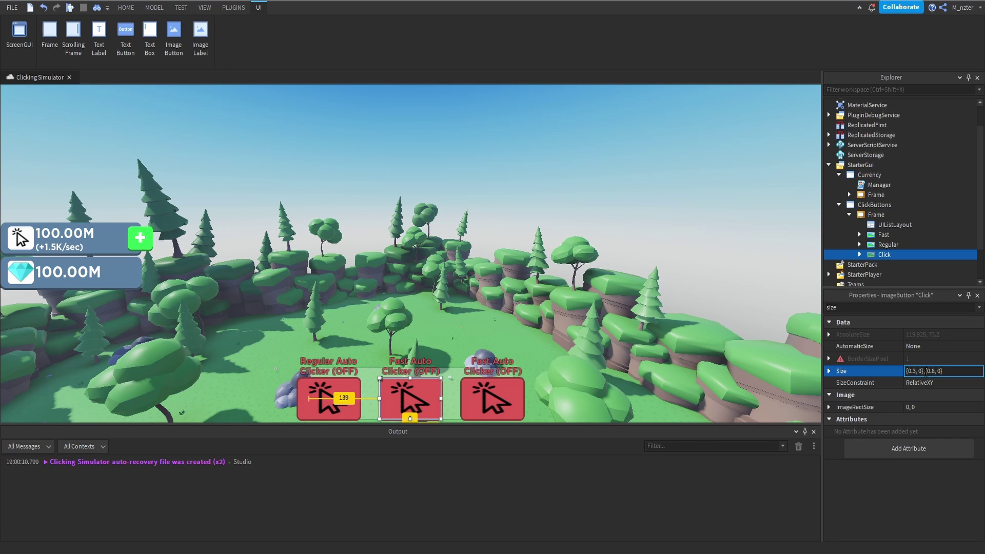
{"action": "type", "text": "5"}
{"action": "key", "text": "Return"}
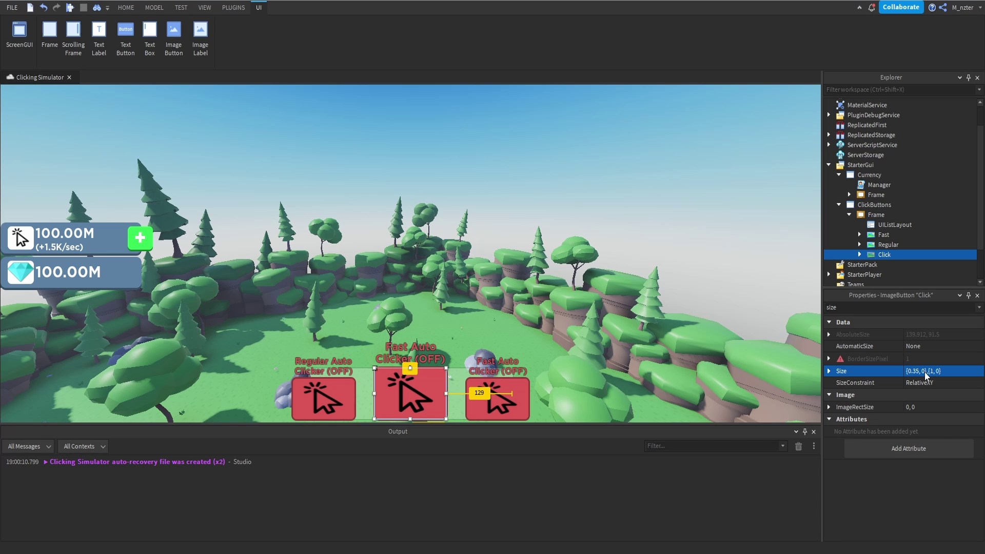
Set the Click button's background colour to blue [15, 149, 220] by sampling the Collaborate button's colour from the screen.
{"action": "left_click", "coordinate": [878, 307]}
{"action": "type", "text": "bac"}
{"action": "left_click", "coordinate": [908, 335]}
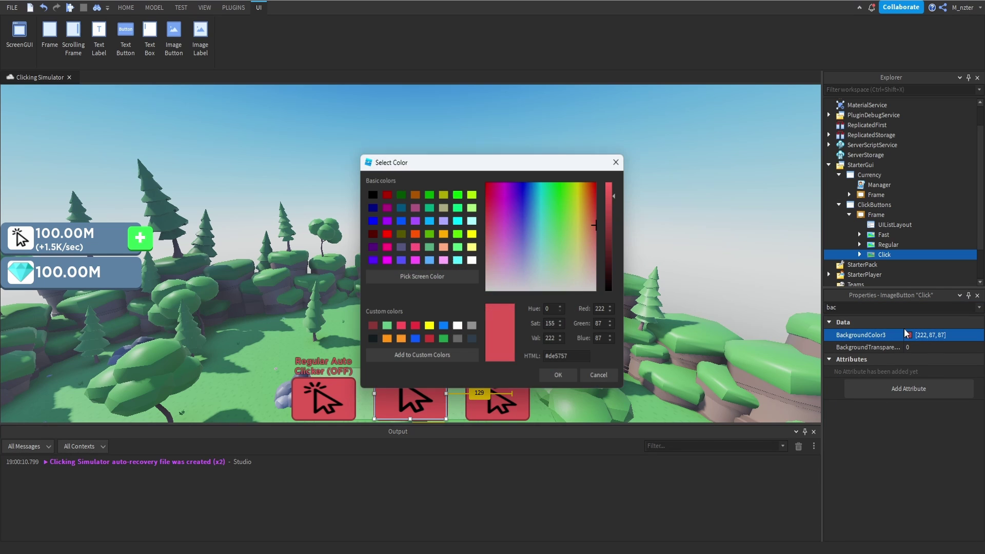
{"action": "left_click", "coordinate": [444, 277]}
{"action": "left_click", "coordinate": [892, 10]}
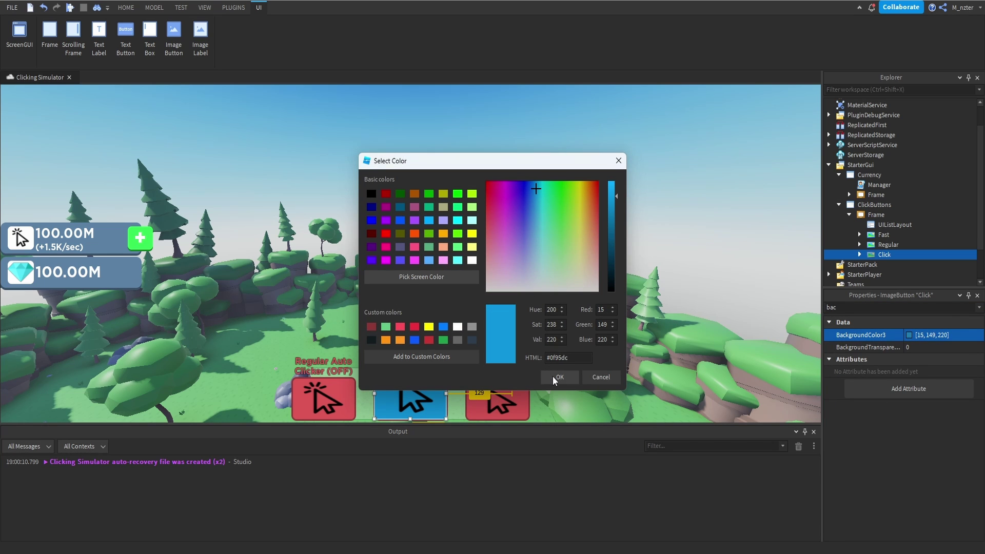
{"action": "left_click", "coordinate": [555, 380]}
Set the Click button's UIStroke colour to [10, 106, 154], a darkened version of the blue sampled from its background.
{"action": "left_click", "coordinate": [859, 254]}
{"action": "left_click", "coordinate": [899, 275]}
{"action": "left_click", "coordinate": [909, 346]}
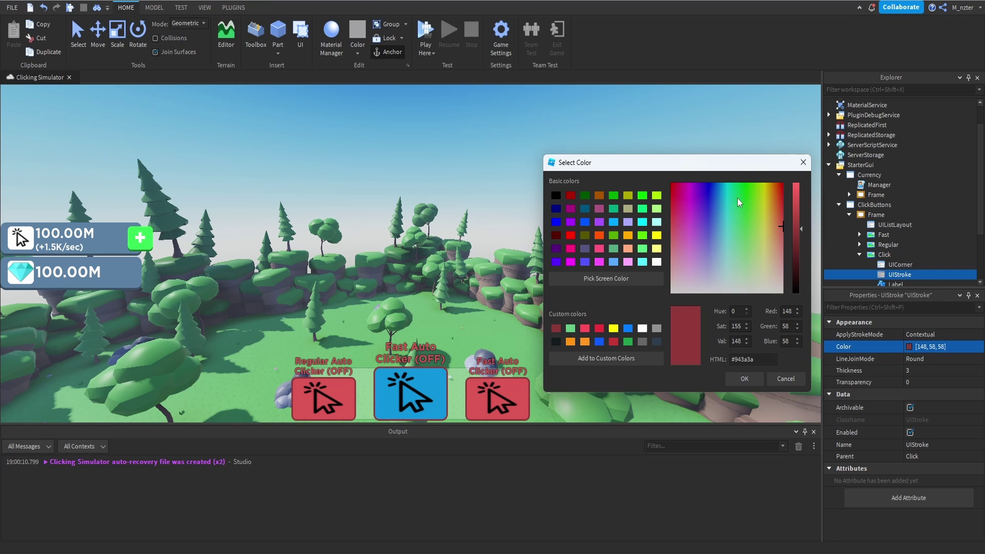
{"action": "left_click", "coordinate": [634, 281]}
{"action": "left_click", "coordinate": [436, 382]}
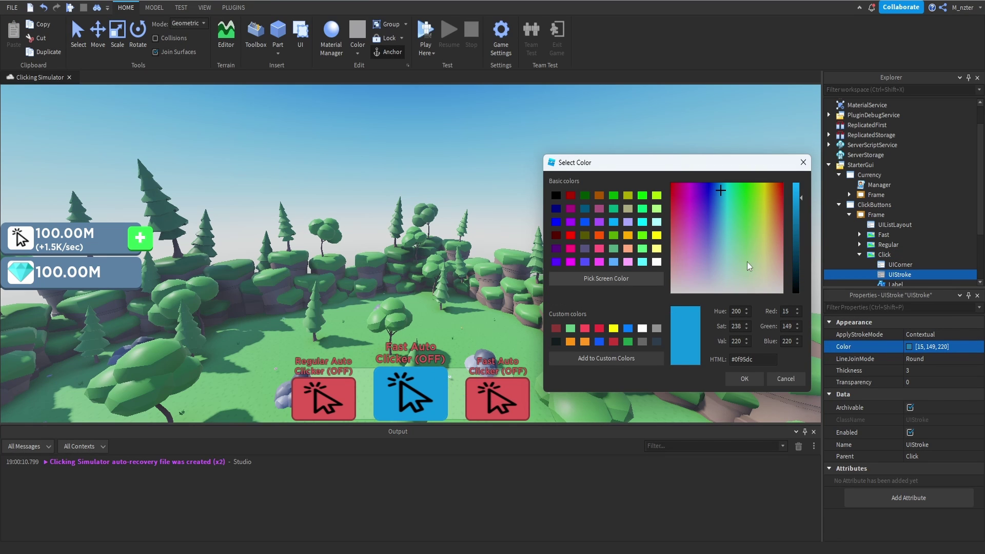
{"action": "left_click", "coordinate": [798, 226]}
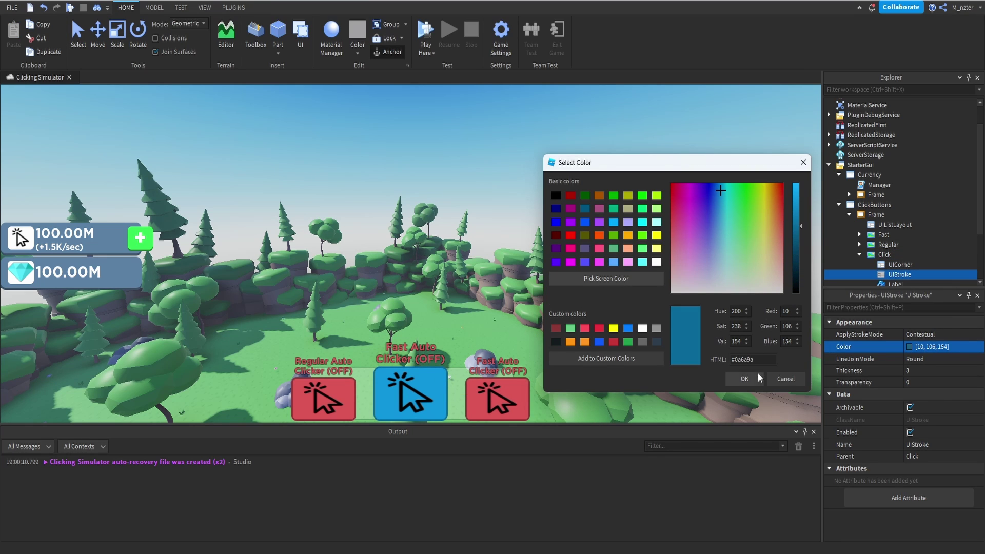
{"action": "left_click", "coordinate": [744, 379]}
Change the text of the Click button's Label to "Click Button".
{"action": "scroll", "coordinate": [898, 231], "scroll_direction": "down", "scroll_amount": 1}
{"action": "left_click", "coordinate": [895, 256]}
{"action": "left_click", "coordinate": [898, 307]}
{"action": "type", "text": "text"}
{"action": "left_click", "coordinate": [935, 359]}
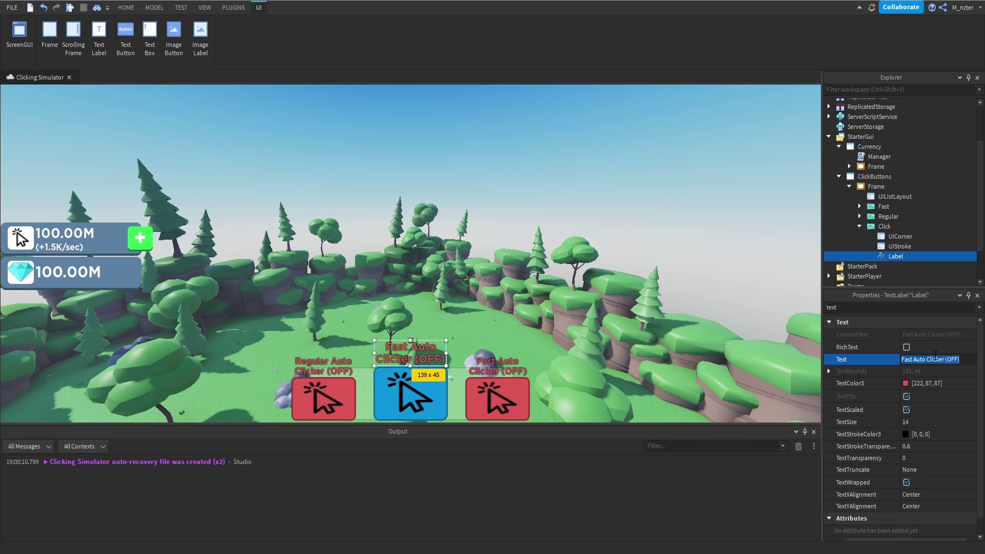
{"action": "type", "text": "Click Button"}
Set the text colour of the Click button's Label to white.
{"action": "left_click", "coordinate": [905, 383]}
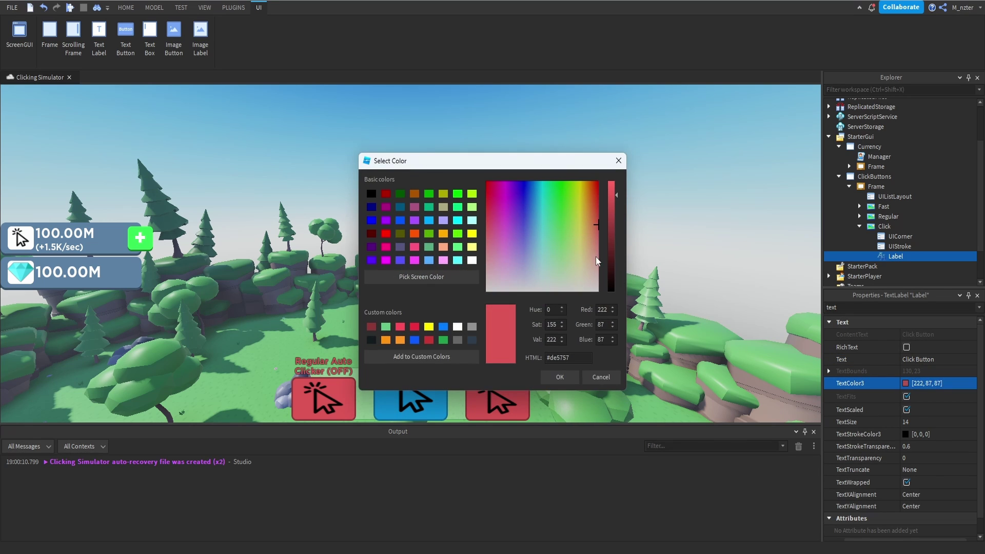
{"action": "left_click", "coordinate": [471, 326]}
{"action": "left_click_drag", "start_coordinate": [608, 199], "coordinate": [604, 151]}
{"action": "left_click", "coordinate": [559, 377]}
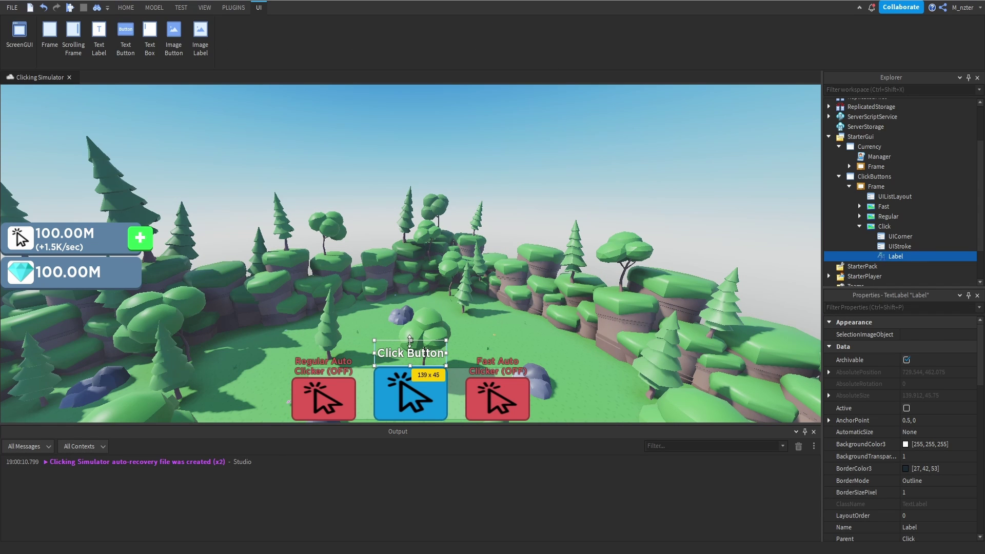
Shrink the Click button's Label from its upper edge to about 28 pixels high and deselect it.
{"action": "left_click_drag", "start_coordinate": [409, 340], "coordinate": [410, 349]}
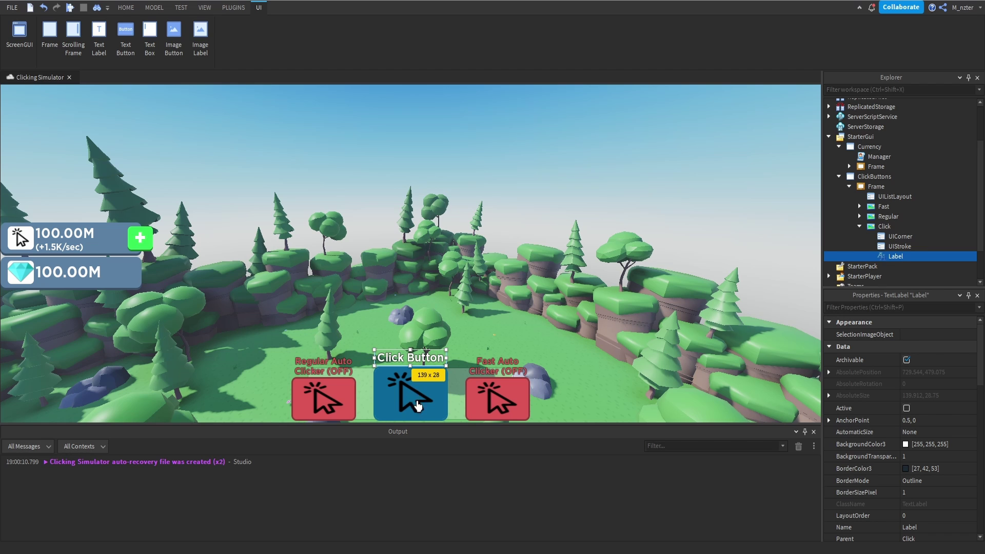
{"action": "left_click", "coordinate": [433, 326]}
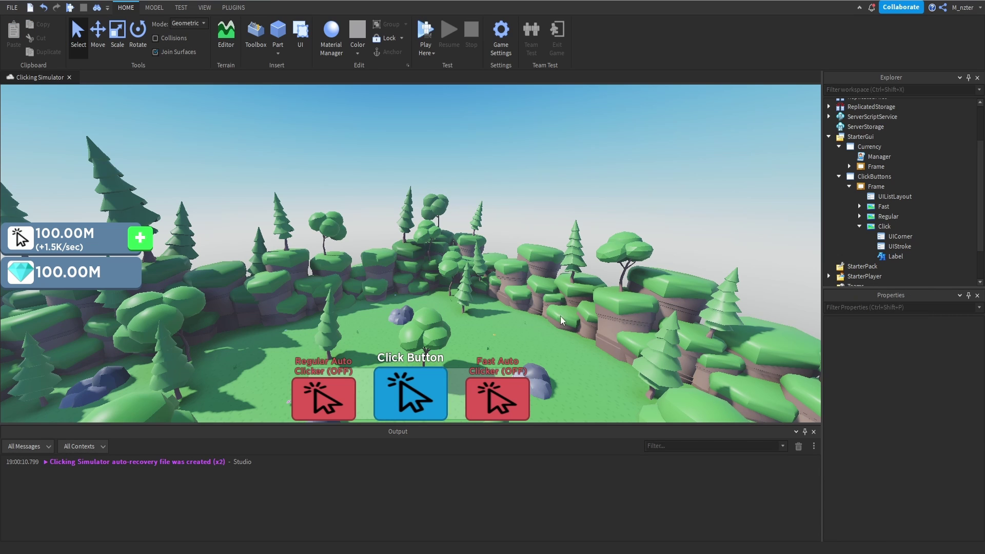
{"action": "right_click_drag", "start_coordinate": [563, 321], "coordinate": [614, 301]}
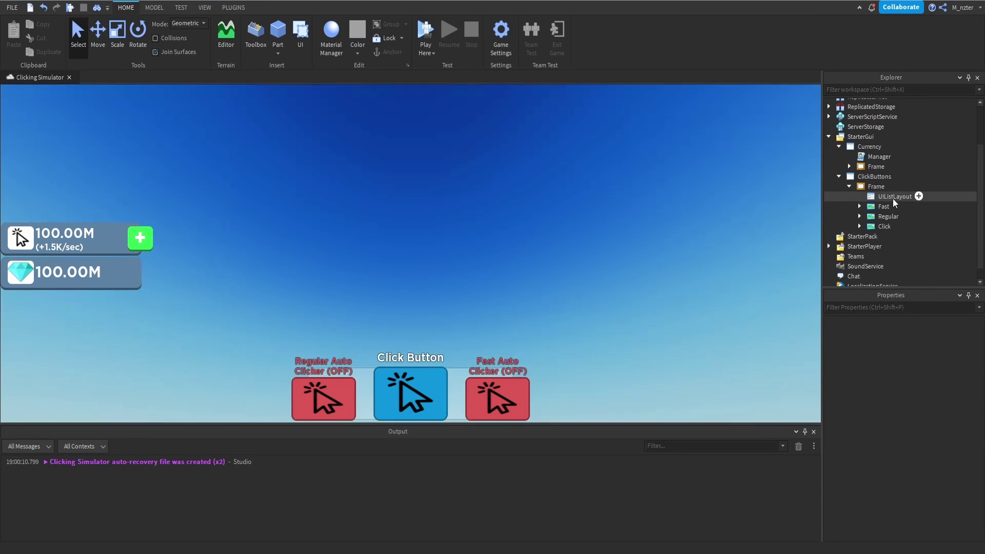
Try a padding scale of 0.075 on the ClickButtons UIListLayout, and settle on 0.05.
{"action": "left_click", "coordinate": [893, 197]}
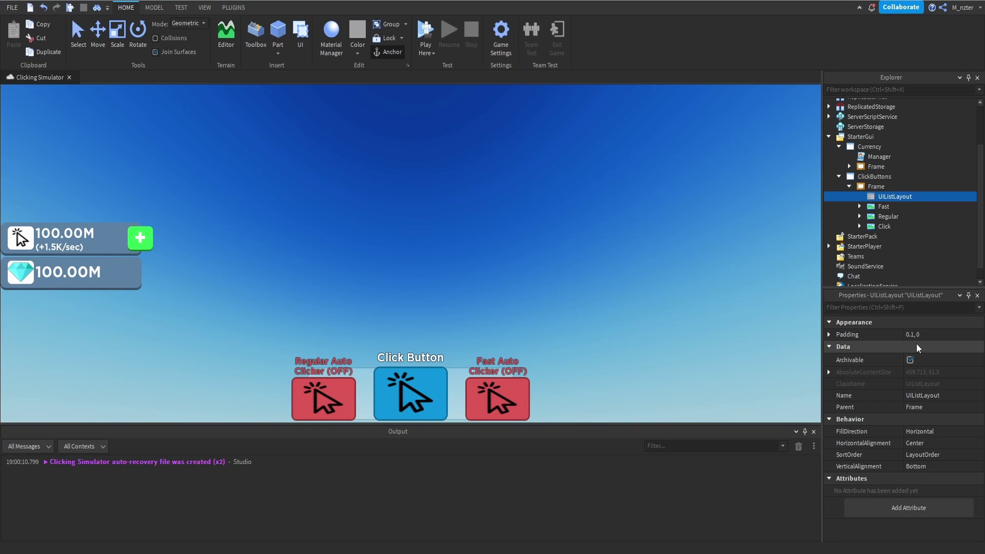
{"action": "left_click", "coordinate": [829, 335]}
{"action": "left_click", "coordinate": [907, 346]}
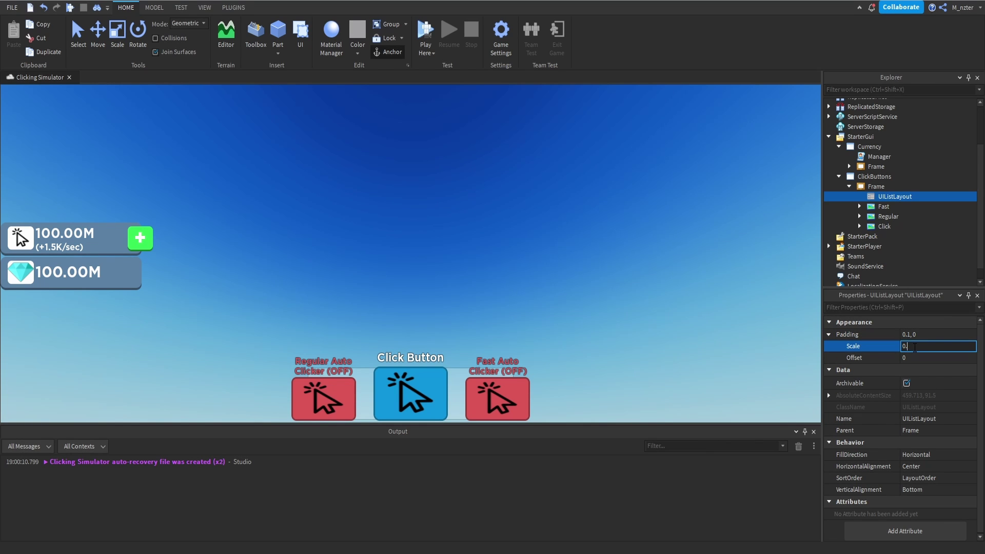
{"action": "type", "text": "0.075"}
{"action": "key", "text": "Return"}
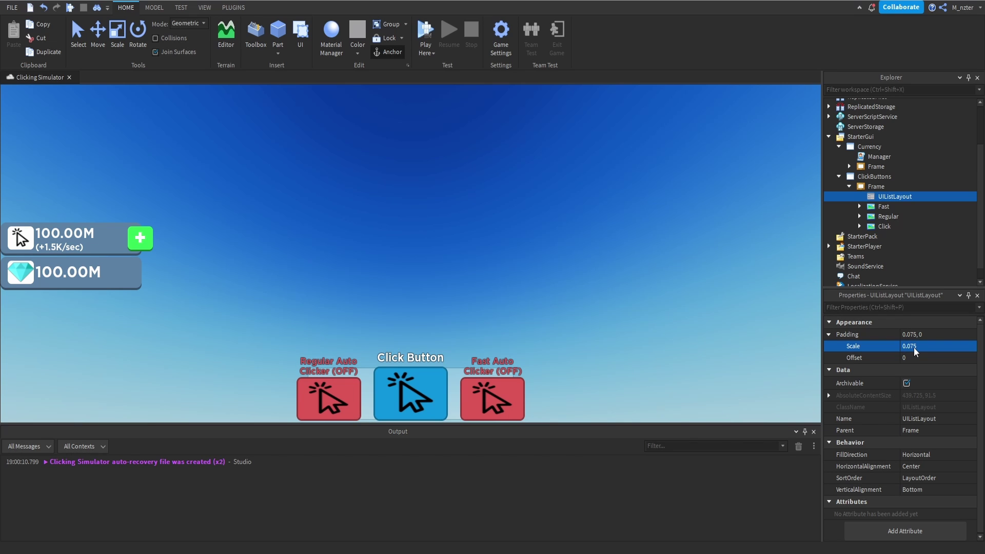
{"action": "left_click", "coordinate": [914, 347]}
{"action": "type", "text": "0.05"}
{"action": "key", "text": "Return"}
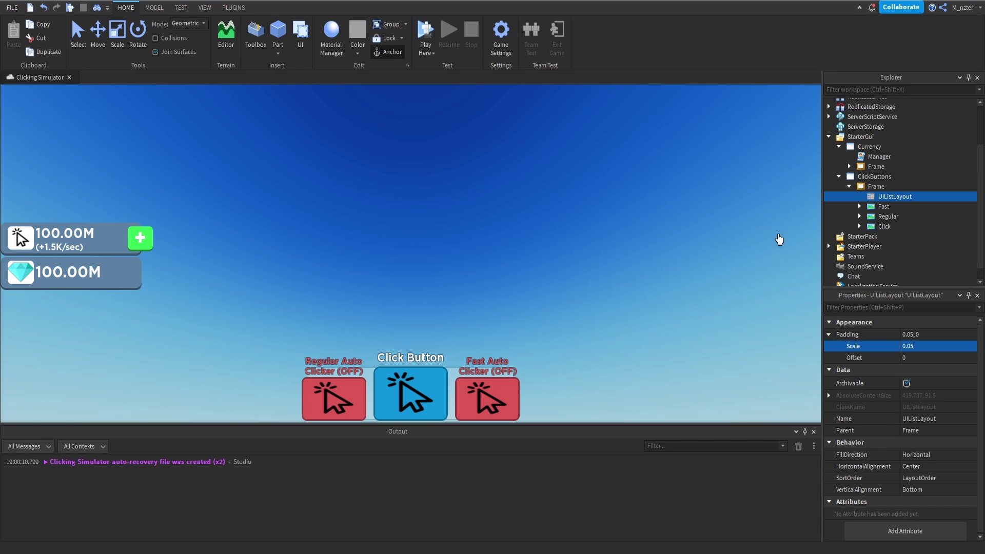
Set the background transparency of the ClickButtons Frame to 1 and deselect it.
{"action": "left_click", "coordinate": [875, 186]}
{"action": "left_click", "coordinate": [886, 309]}
{"action": "type", "text": "ba"}
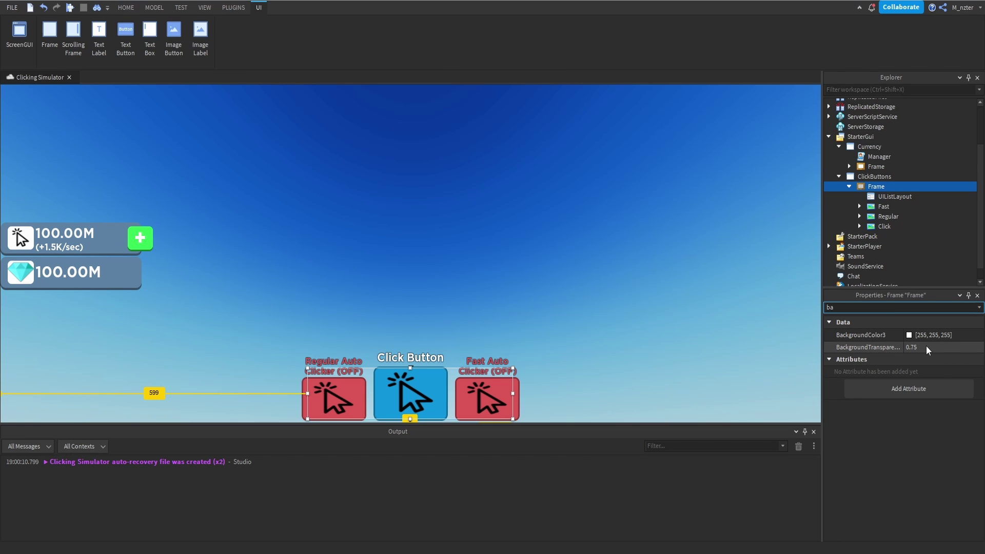
{"action": "left_click", "coordinate": [927, 348]}
{"action": "type", "text": "1"}
{"action": "key", "text": "Return"}
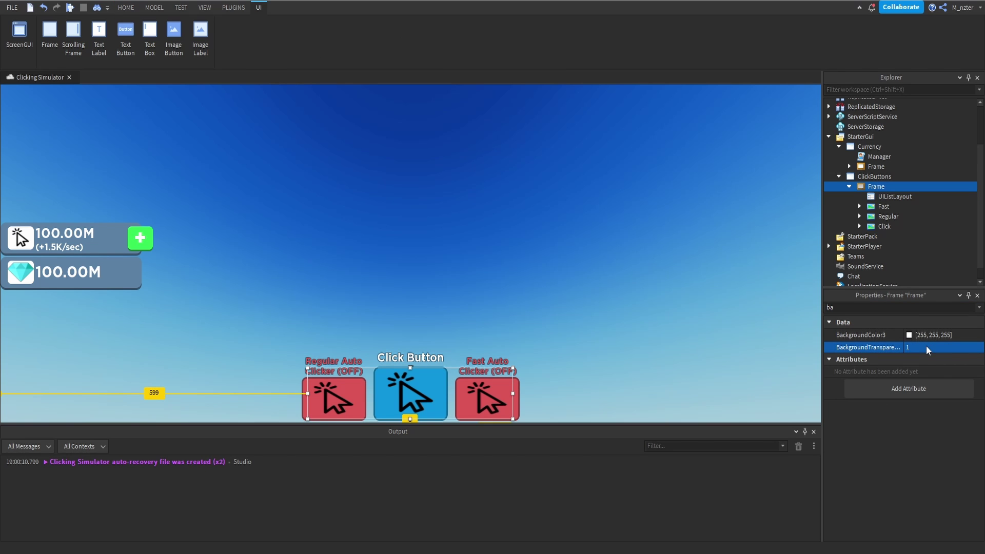
{"action": "left_click", "coordinate": [745, 262]}
{"action": "mouse_move", "coordinate": [743, 261]}
{"action": "right_mouse_down"}
{"action": "mouse_move", "coordinate": [752, 269]}
{"action": "mouse_move", "coordinate": [744, 262]}
{"action": "right_mouse_up"}
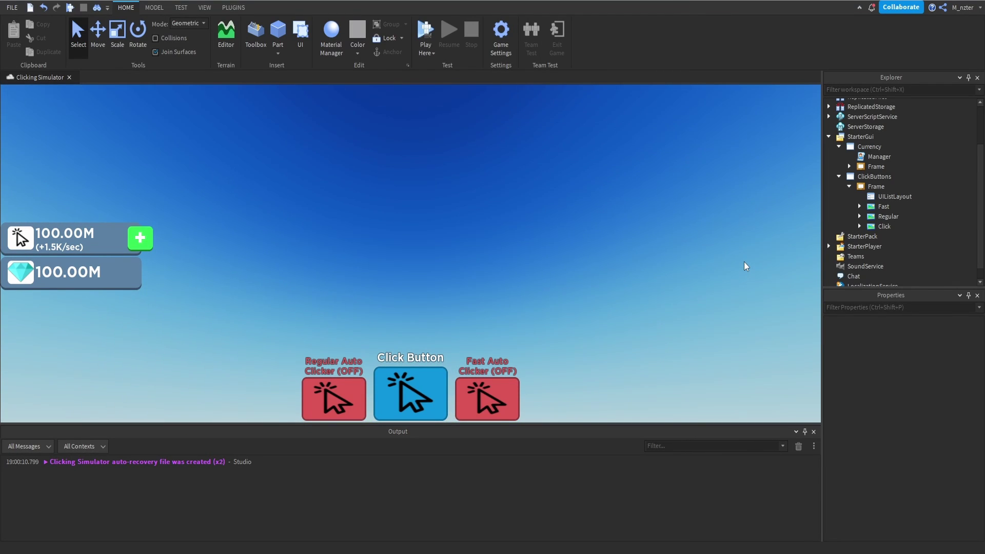
Add a UIAspectRatioConstraint to the ClickButtons Frame with the AutoScale Lite plugin.
{"action": "left_click", "coordinate": [875, 186]}
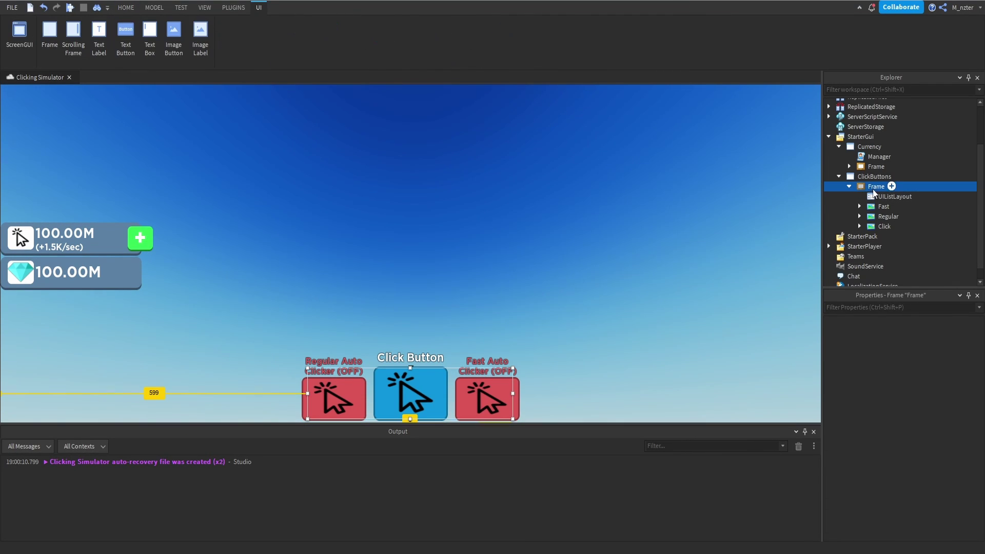
{"action": "left_click", "coordinate": [224, 9]}
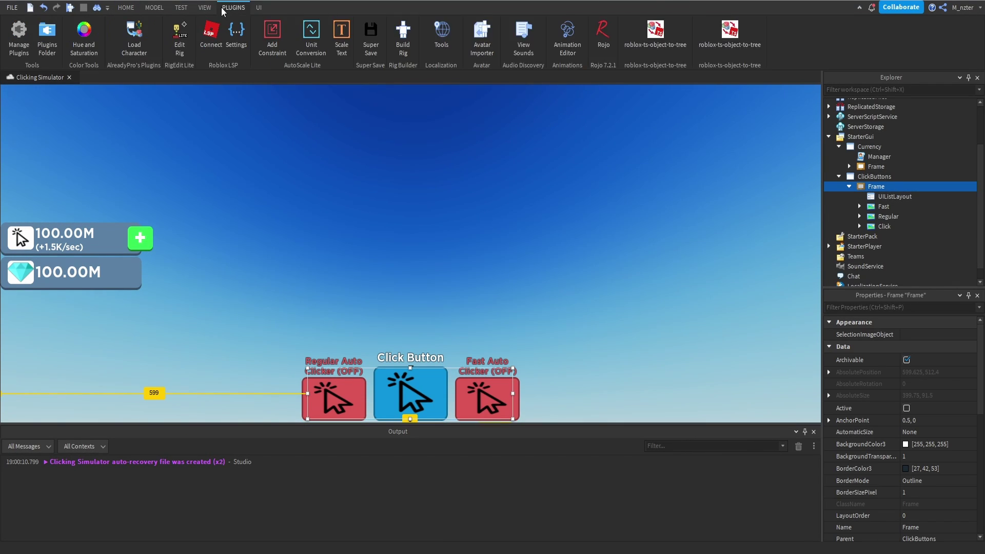
{"action": "left_click", "coordinate": [282, 38]}
{"action": "right_click_drag", "start_coordinate": [474, 202], "coordinate": [545, 280]}
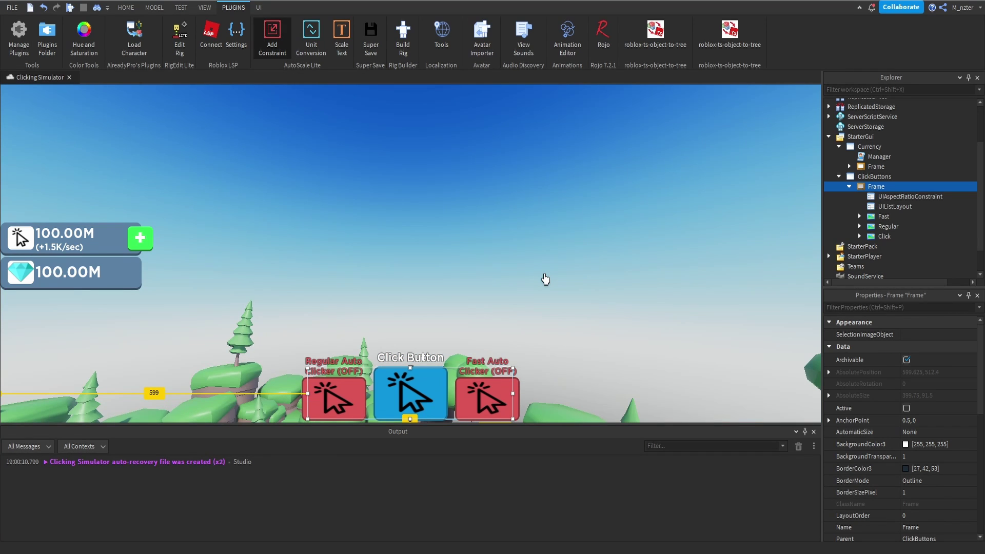
Preview the interface on an emulated iPhone 5 screen to check how it scales.
{"action": "left_click", "coordinate": [181, 7]}
{"action": "left_click", "coordinate": [204, 35]}
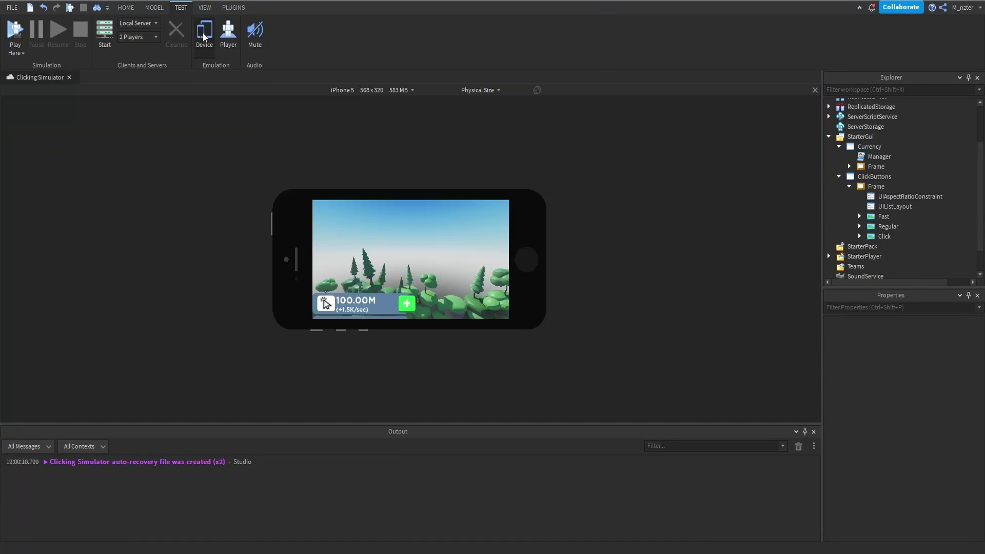
{"action": "right_click_drag", "start_coordinate": [442, 246], "coordinate": [438, 246]}
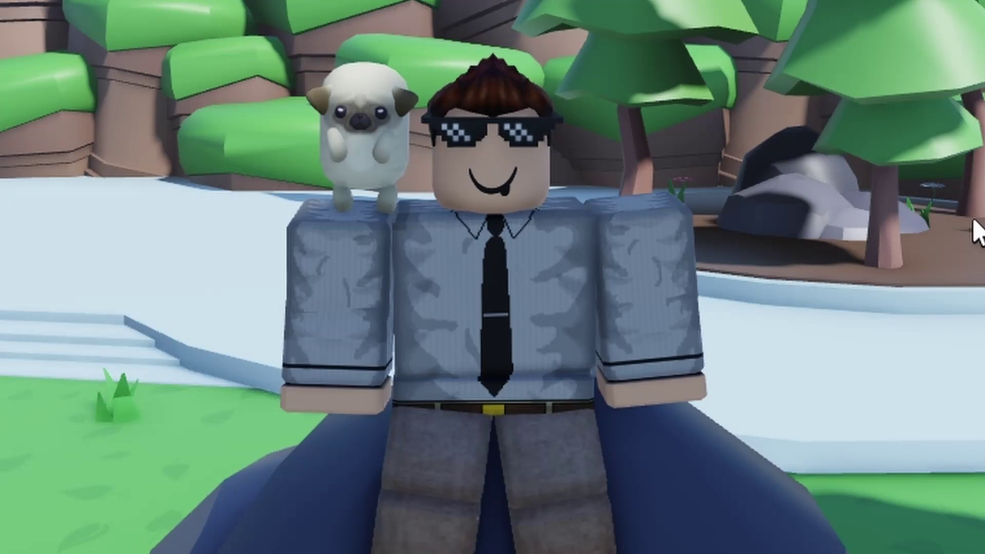